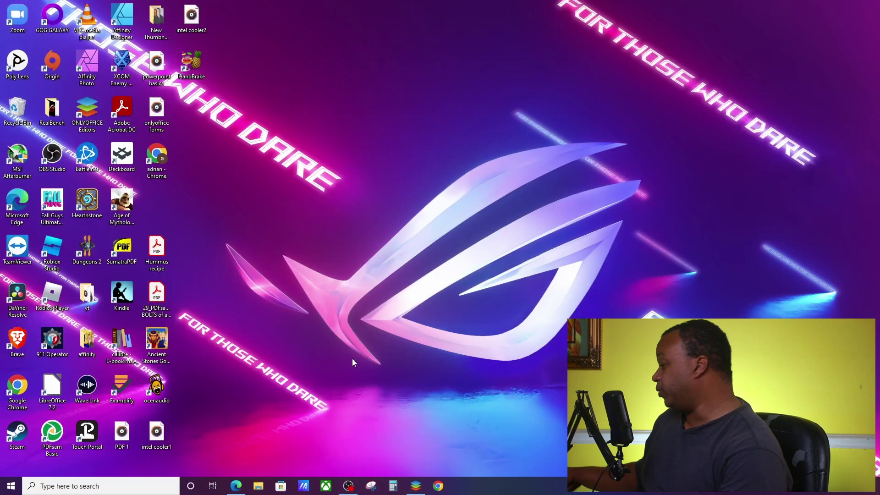
# From the ONLYOFFICE start page, create a new blank form template, Document3.docxf.
pyautogui.click(416, 486)
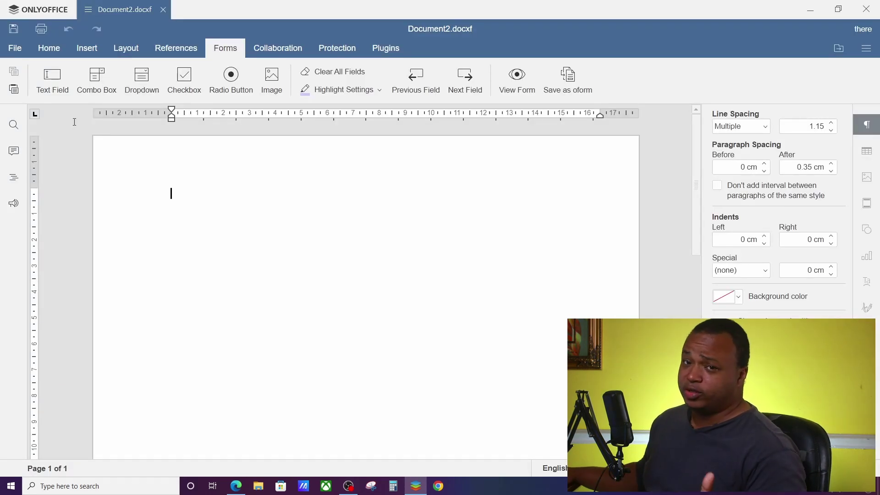
pyautogui.click(39, 9)
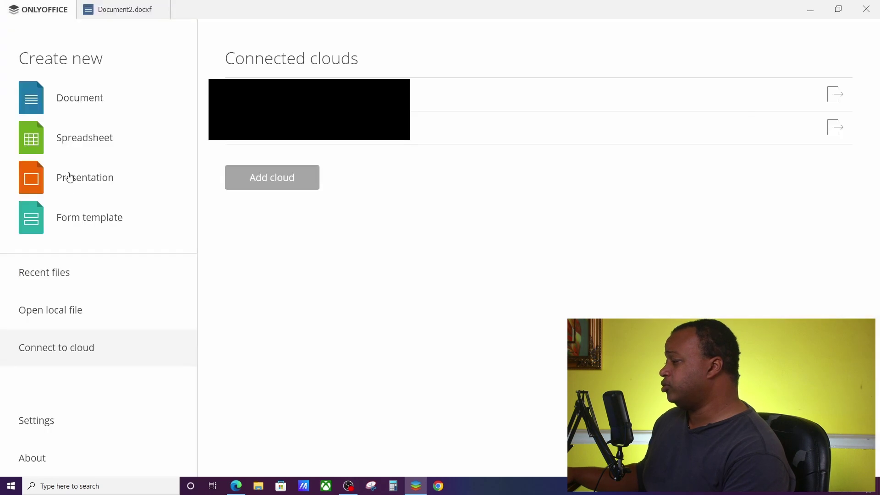
pyautogui.click(88, 224)
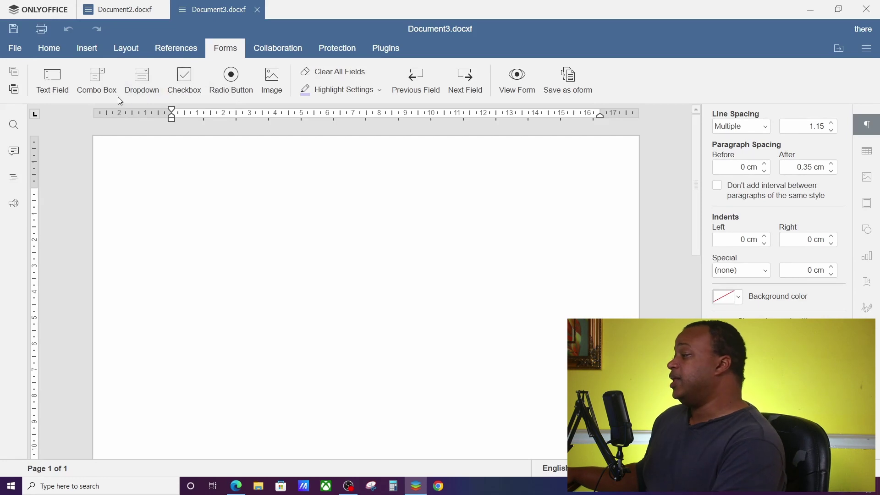
pyautogui.click(36, 9)
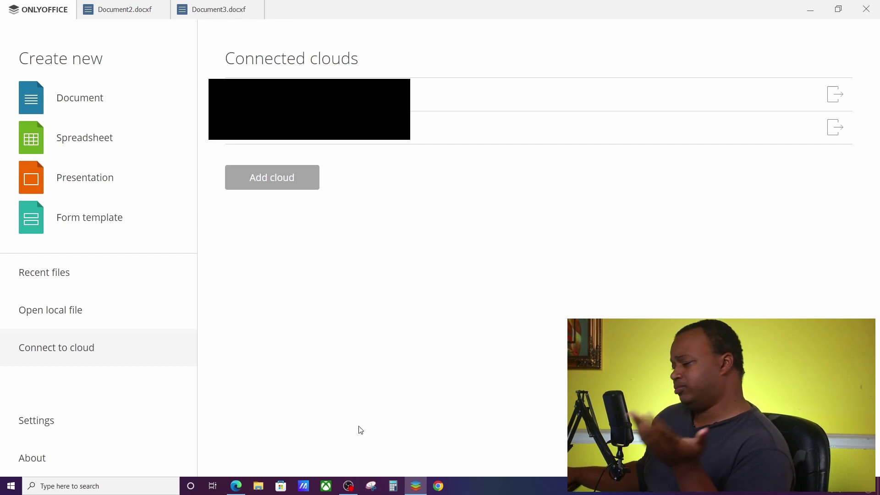
# Switch to the browser and open the ONLYOFFICE Personal My documents list.
pyautogui.click(237, 484)
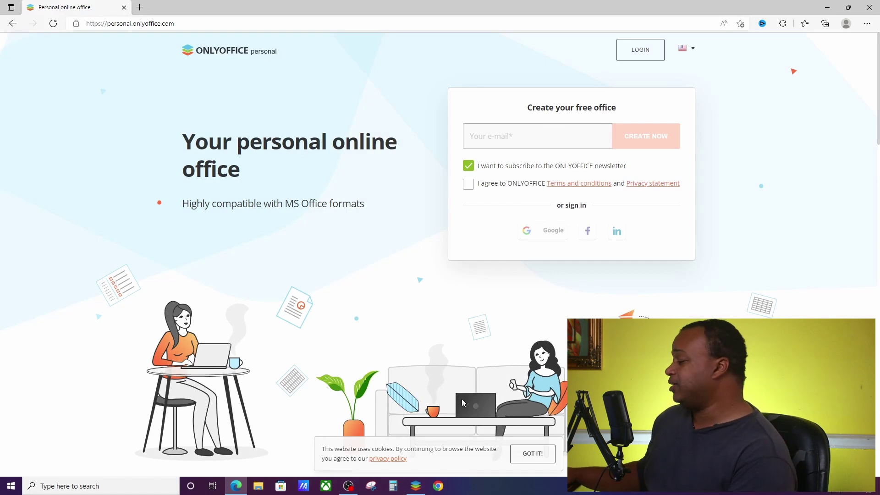
pyautogui.click(416, 486)
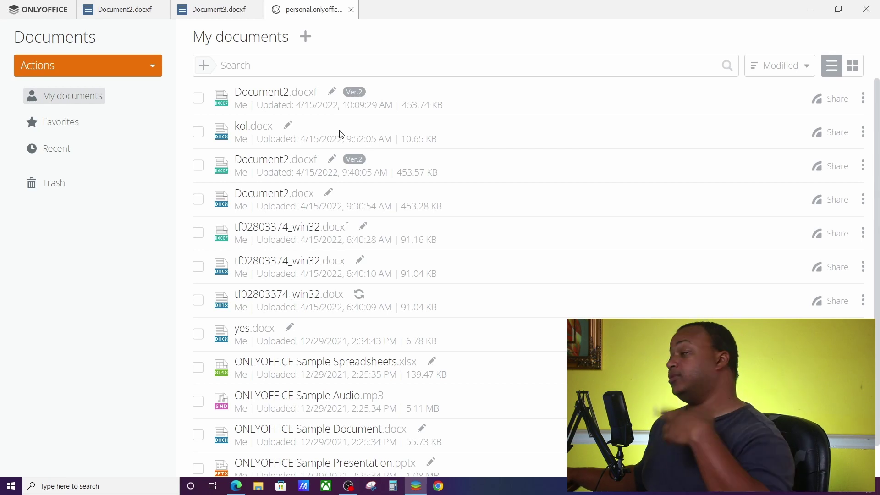
# Create 'Donut order form.docxf' as a form template from the text file Document2.docx.
pyautogui.click(133, 71)
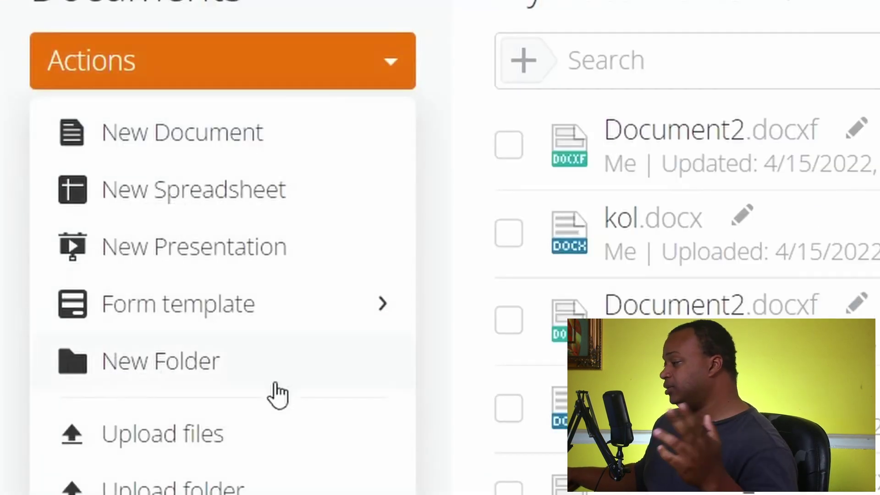
pyautogui.click(233, 440)
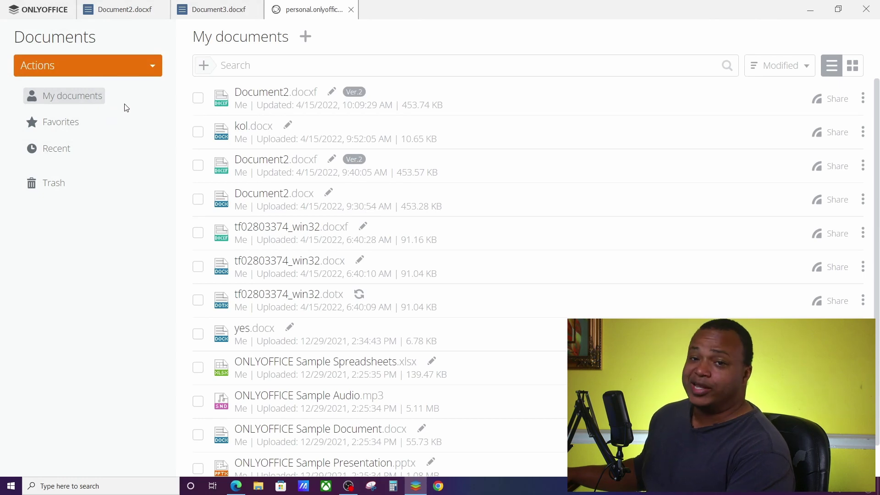
pyautogui.click(140, 69)
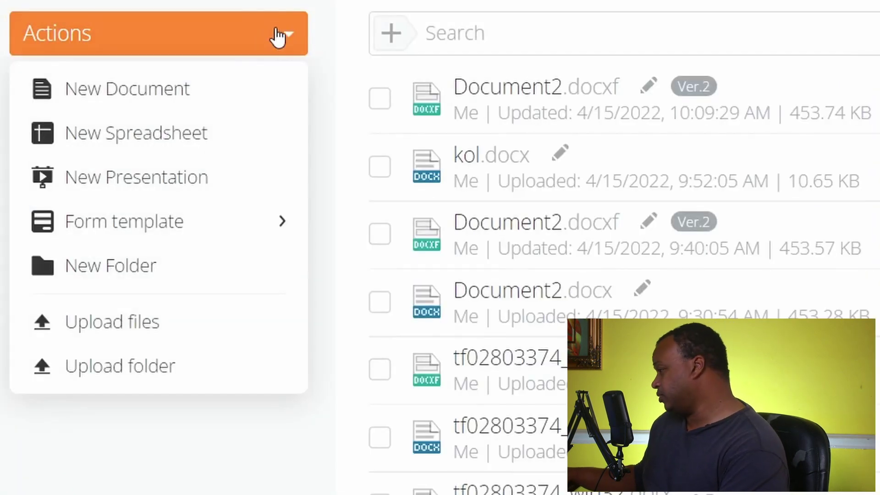
pyautogui.moveTo(225, 211)
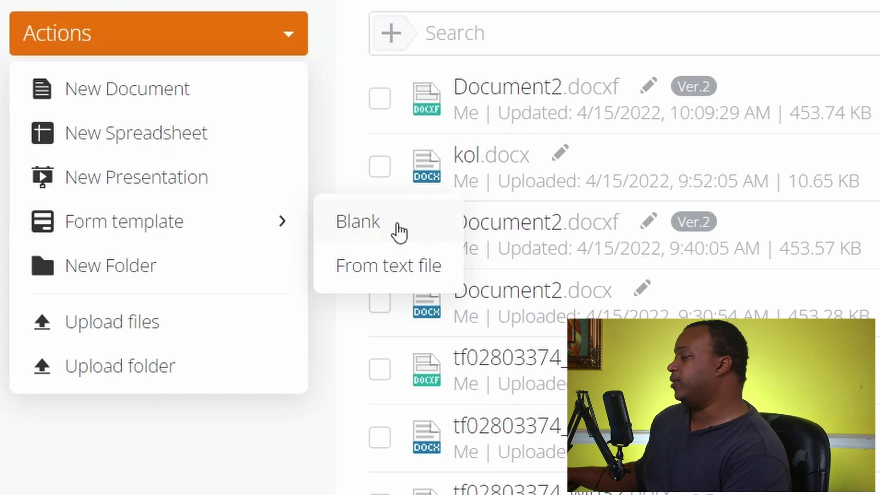
pyautogui.click(390, 265)
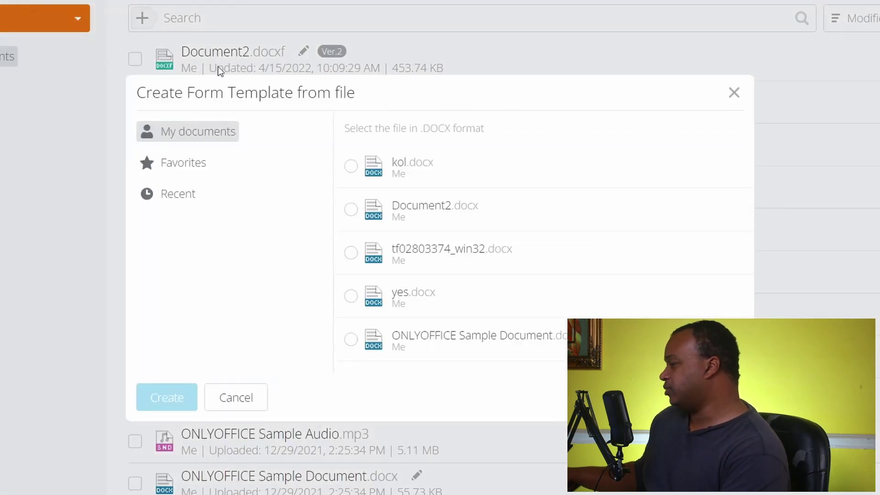
pyautogui.click(424, 207)
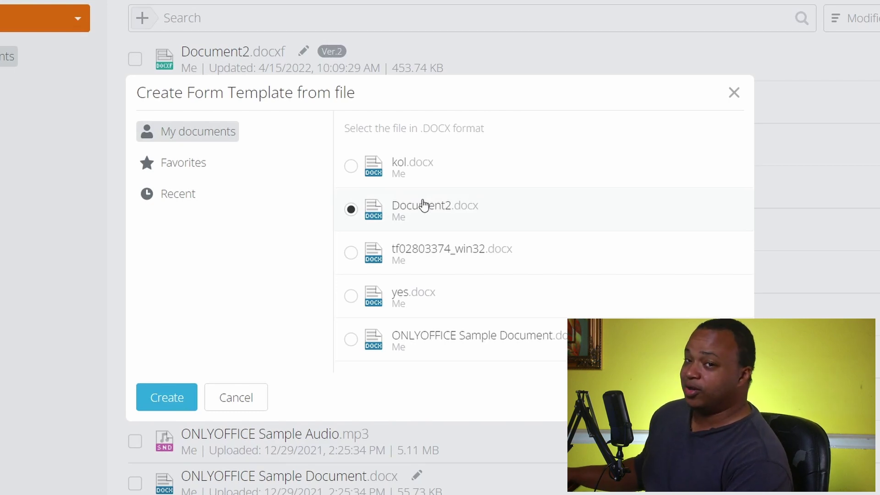
pyautogui.click(167, 397)
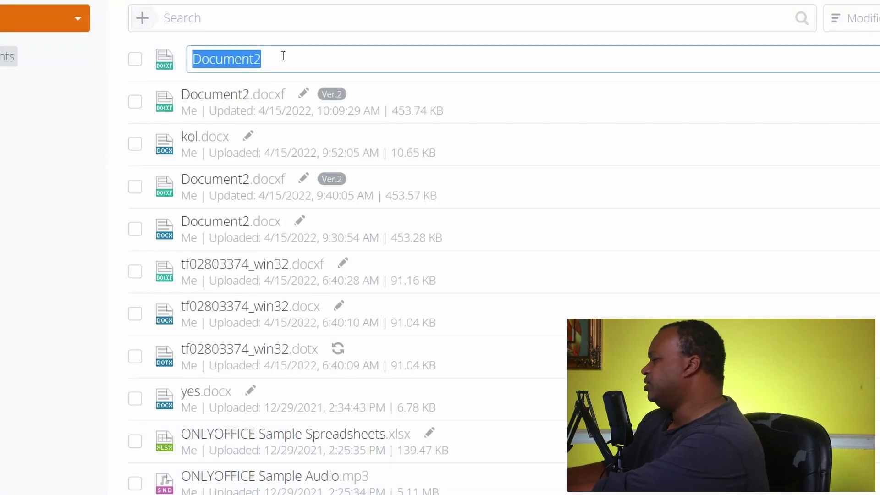
pyautogui.write('Donut order form')
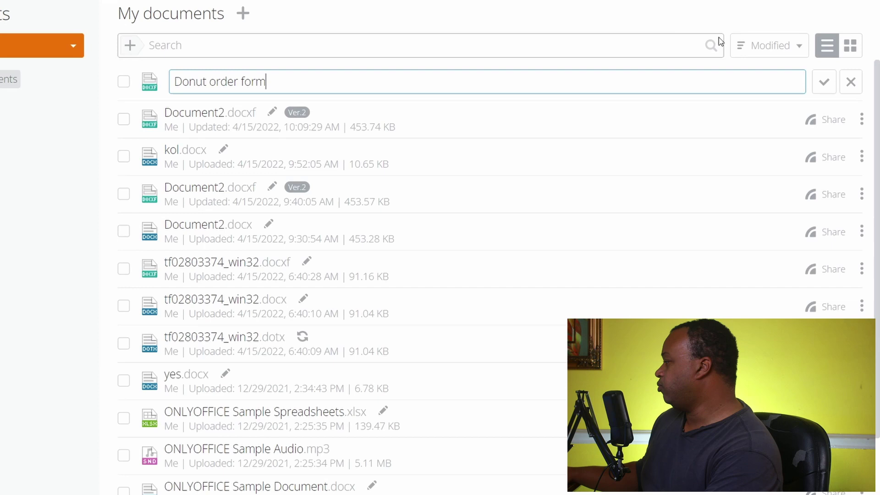
pyautogui.click(823, 81)
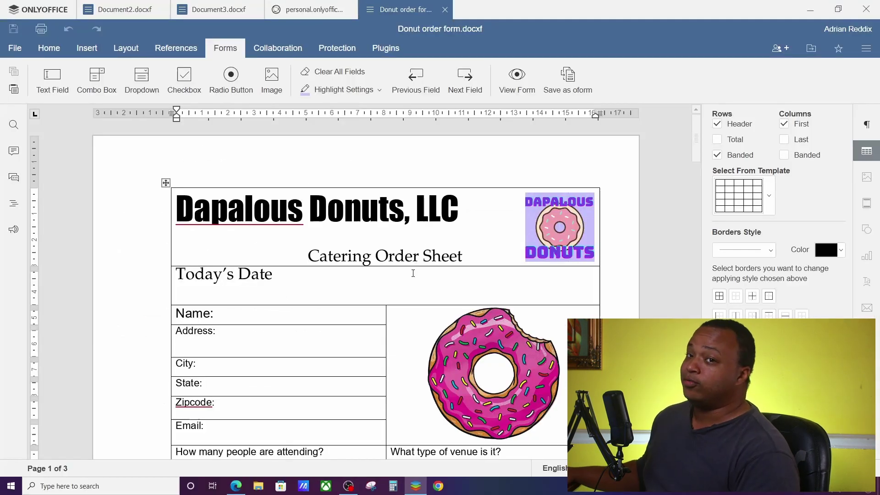
pyautogui.scroll(-3, 366, 251)
pyautogui.scroll(3, 366, 251)
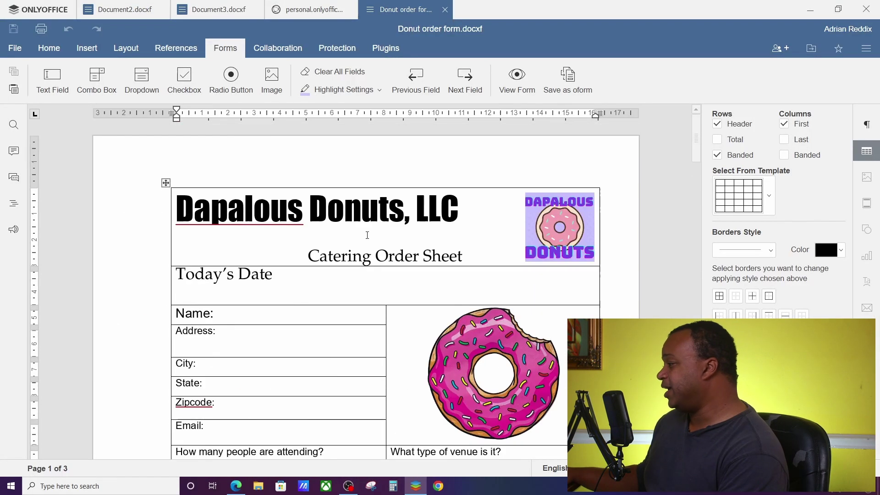
pyautogui.scroll(-14, 365, 232)
pyautogui.scroll(14, 343, 248)
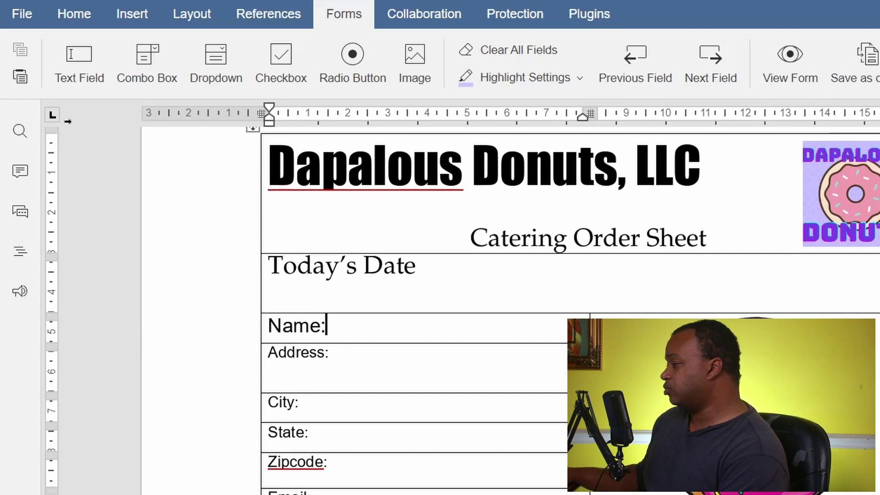
# Insert a text field after Name: with key 'Customer Name' and placeholder 'First, Last'.
pyautogui.click(79, 65)
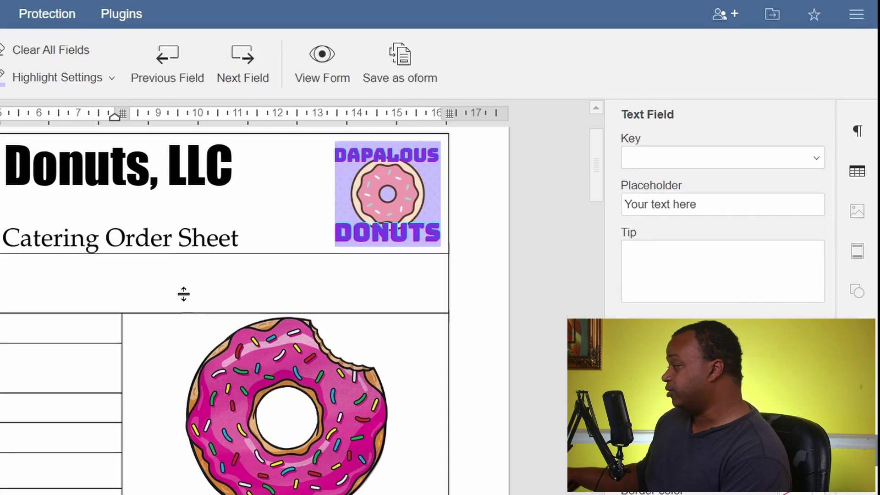
pyautogui.click(682, 163)
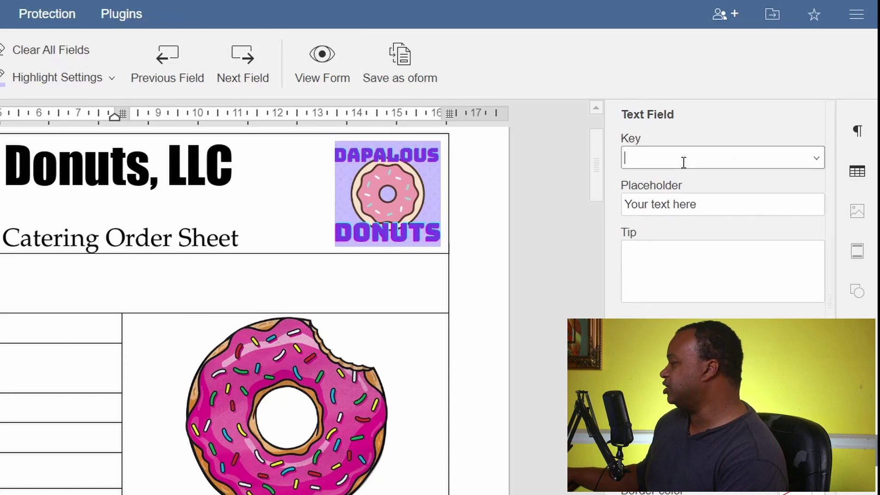
pyautogui.write('Customer Name')
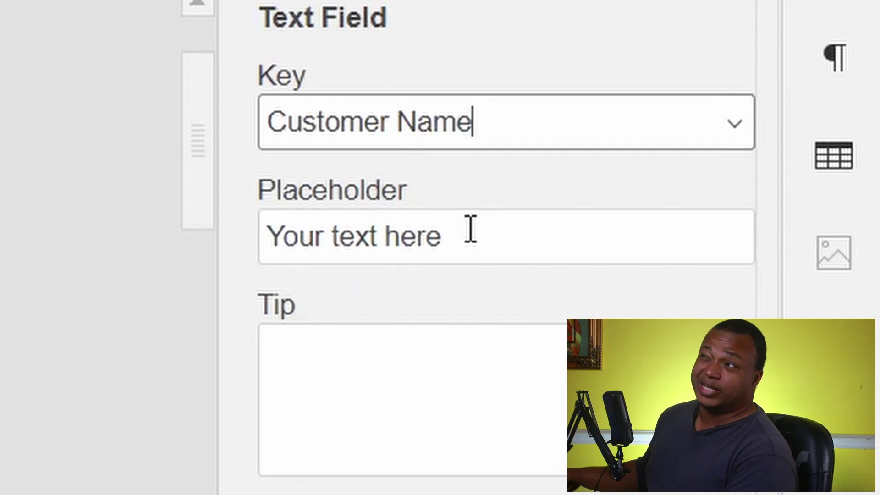
pyautogui.click(471, 229)
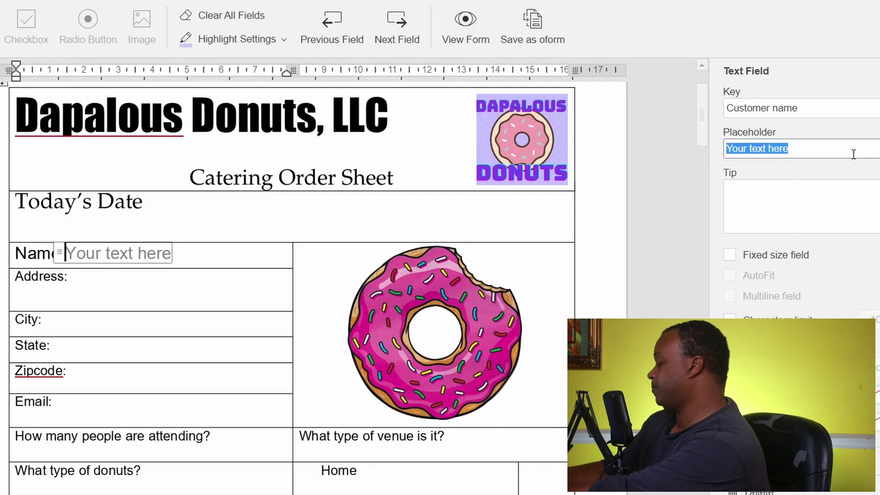
pyautogui.write('Firs')
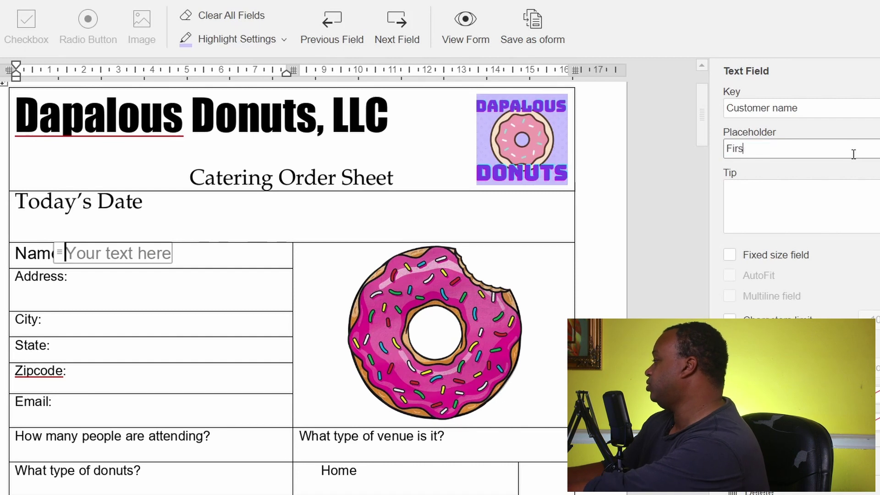
pyautogui.write('t, Last')
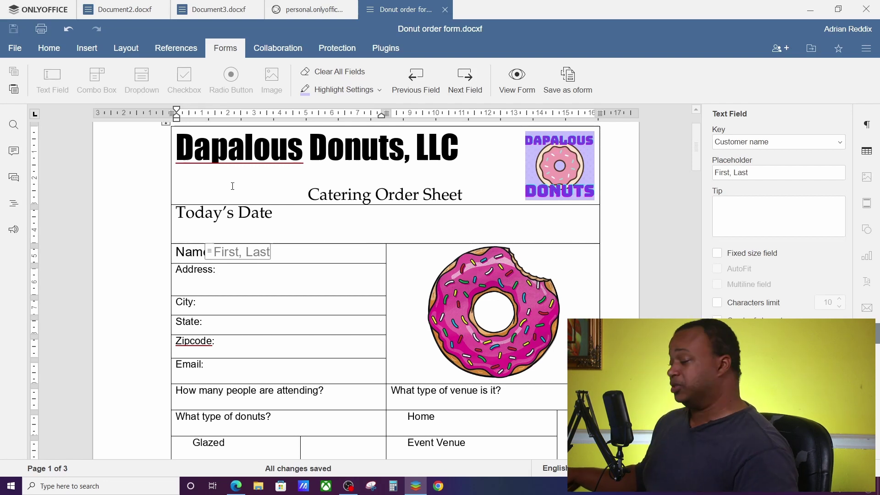
pyautogui.scroll(-8, 305, 231)
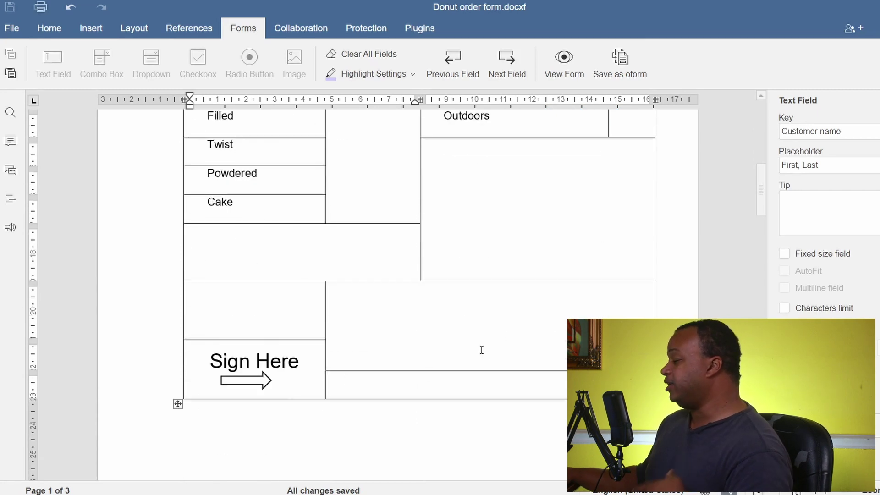
# Add a text field in the signature cell linked to the Customer name key.
pyautogui.click(439, 382)
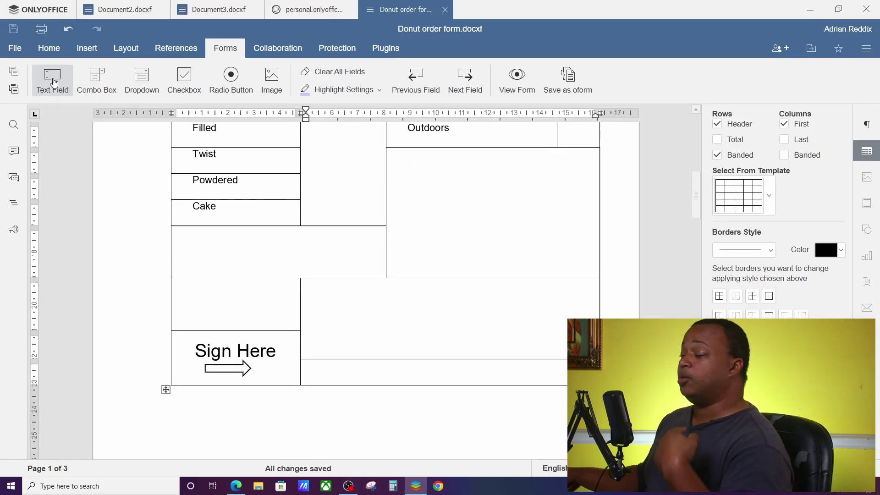
pyautogui.click(54, 83)
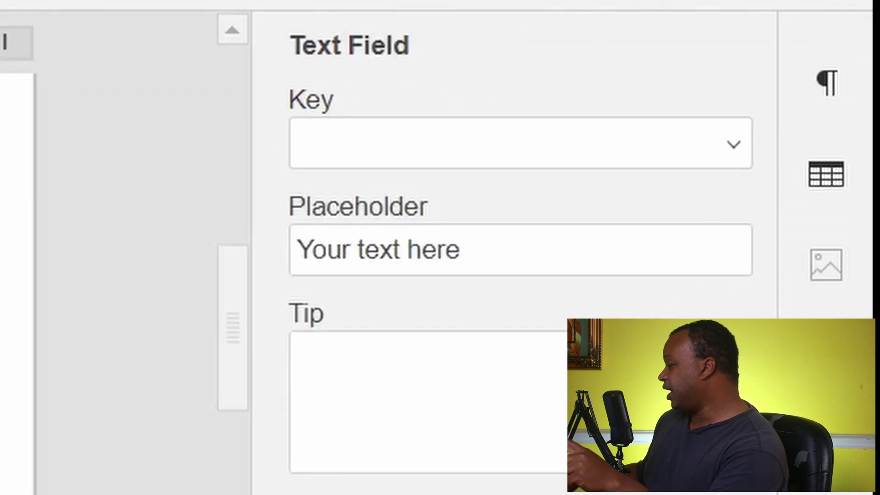
pyautogui.click(735, 147)
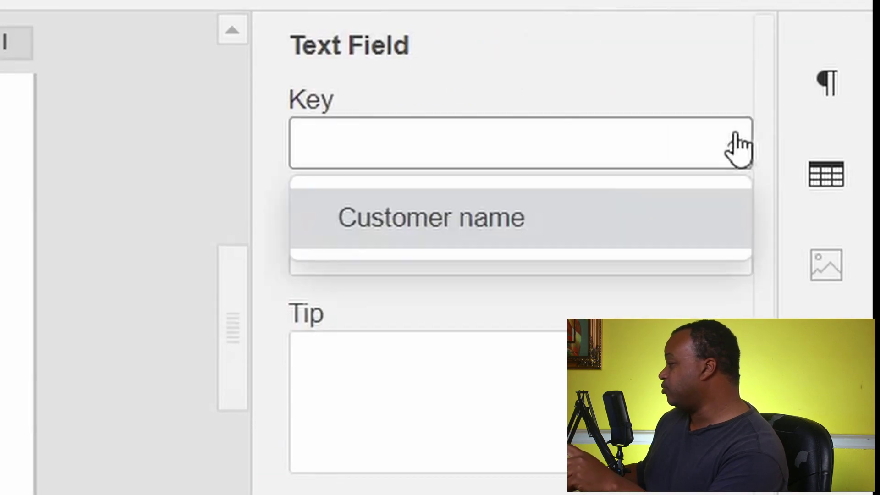
pyautogui.click(584, 248)
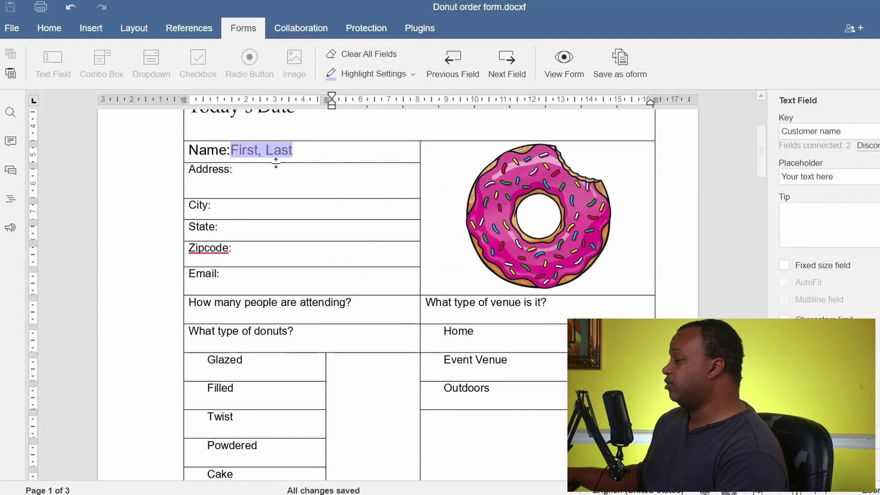
# Type a sample customer name into the Name field to test the linked copy.
pyautogui.click(248, 147)
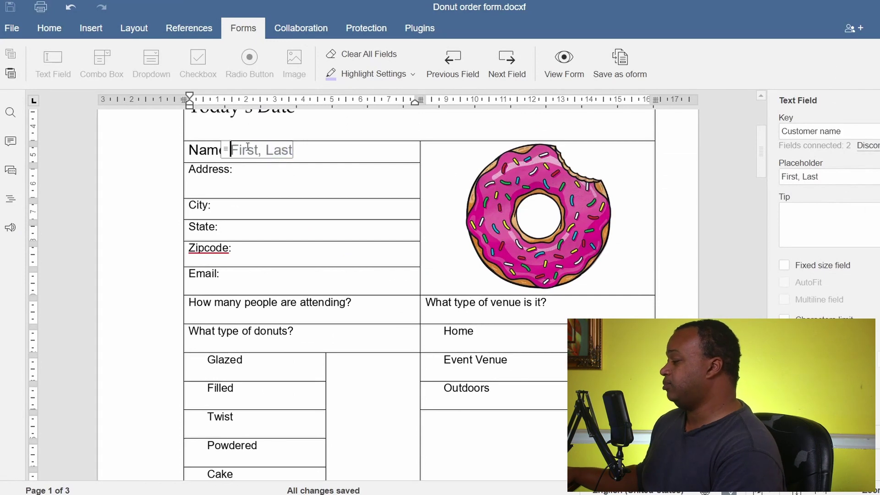
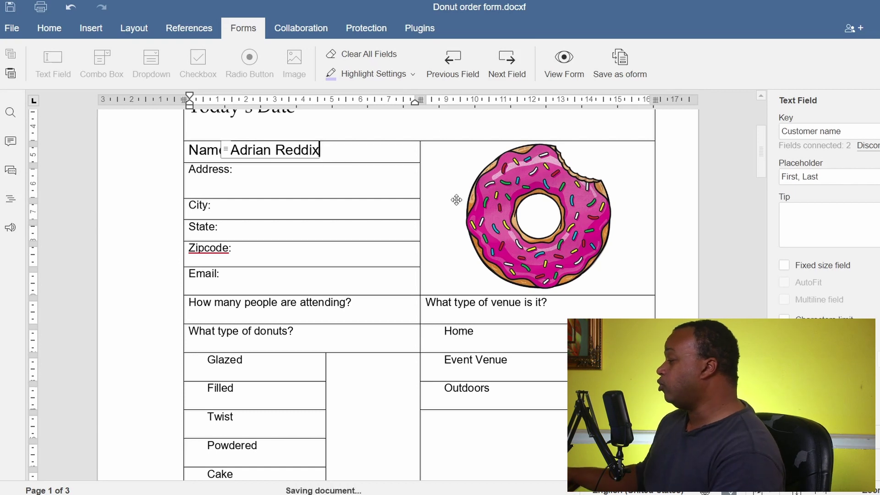
pyautogui.scroll(-5, 406, 197)
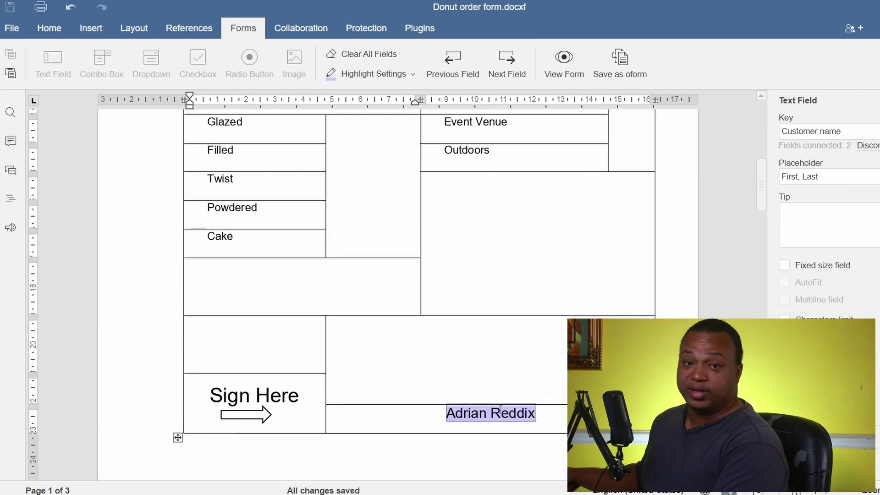
pyautogui.scroll(10, 500, 409)
pyautogui.click(216, 238)
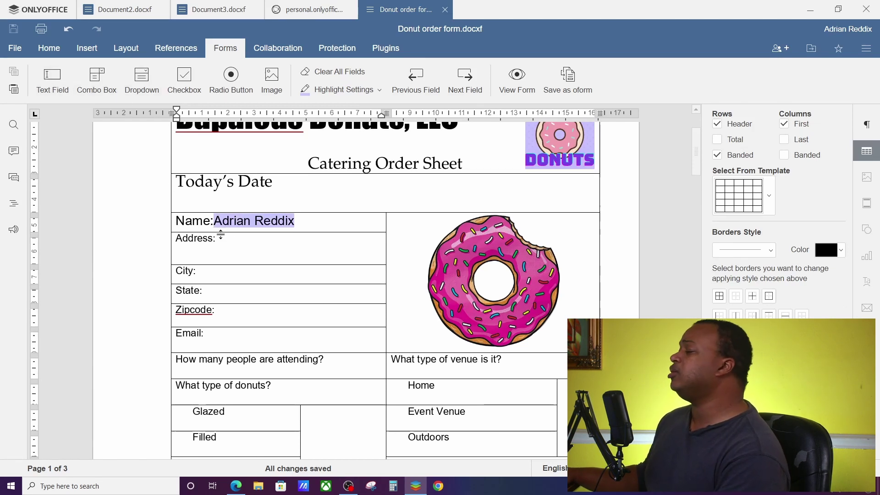
# Insert a text field in the Address row keyed Address, set to fixed size and multiline.
pyautogui.click(52, 78)
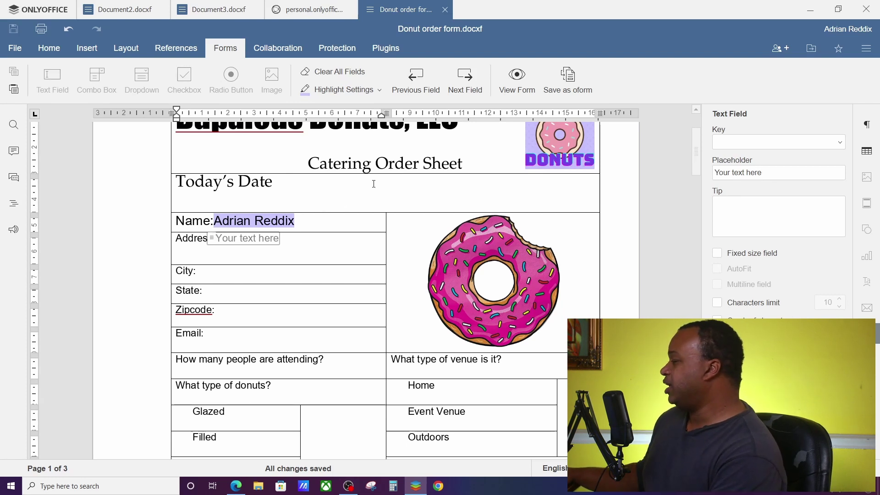
pyautogui.click(785, 142)
pyautogui.write('Address')
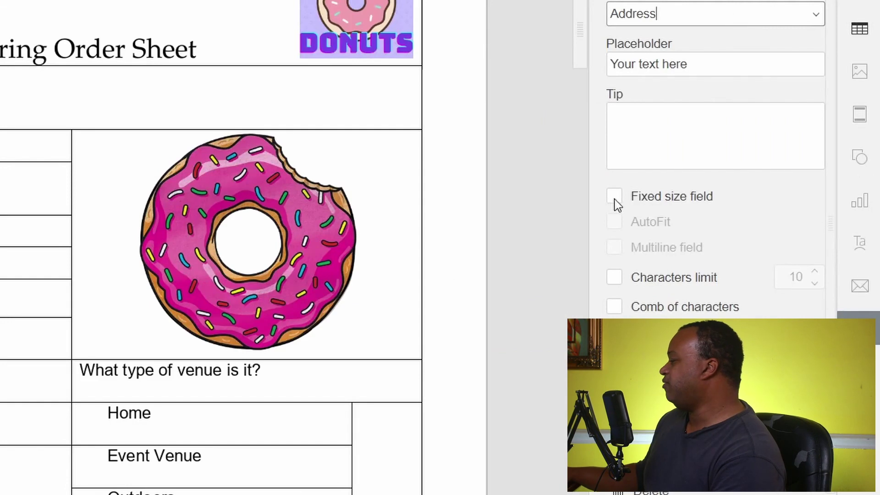
pyautogui.click(615, 202)
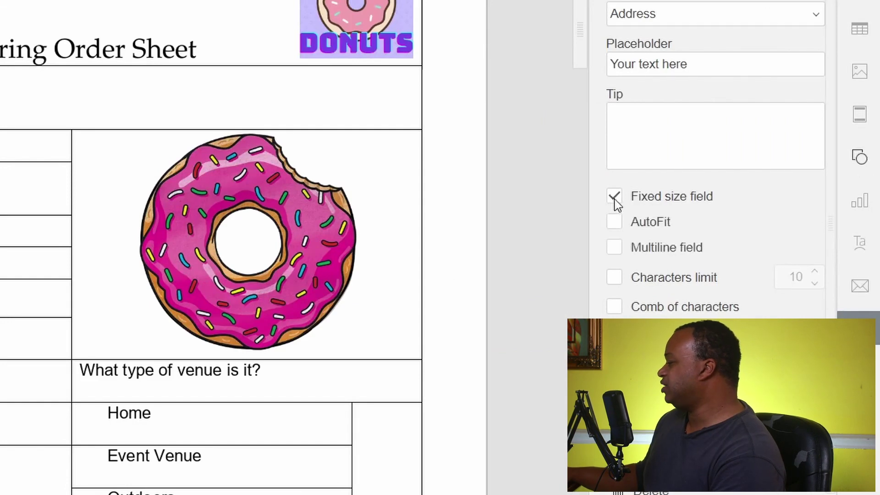
pyautogui.click(614, 247)
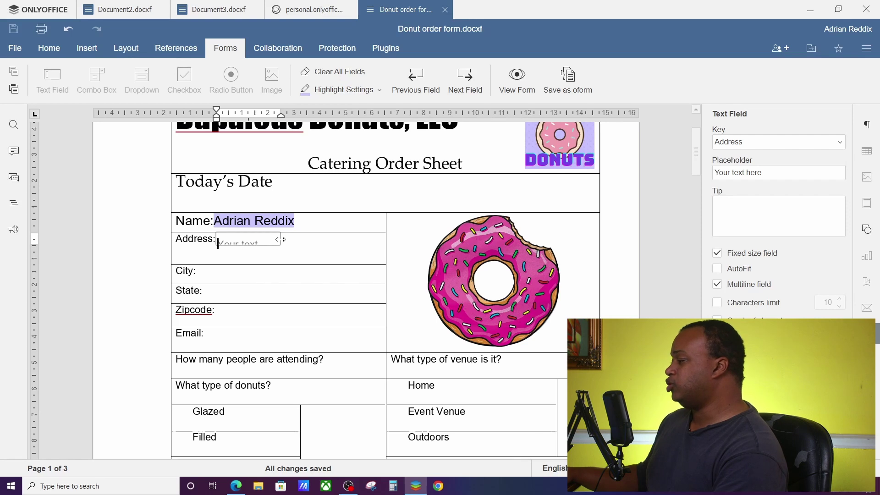
# Widen and heighten the Address field, then type a sample street address into it.
pyautogui.moveTo(281, 239); pyautogui.dragTo(336, 239)
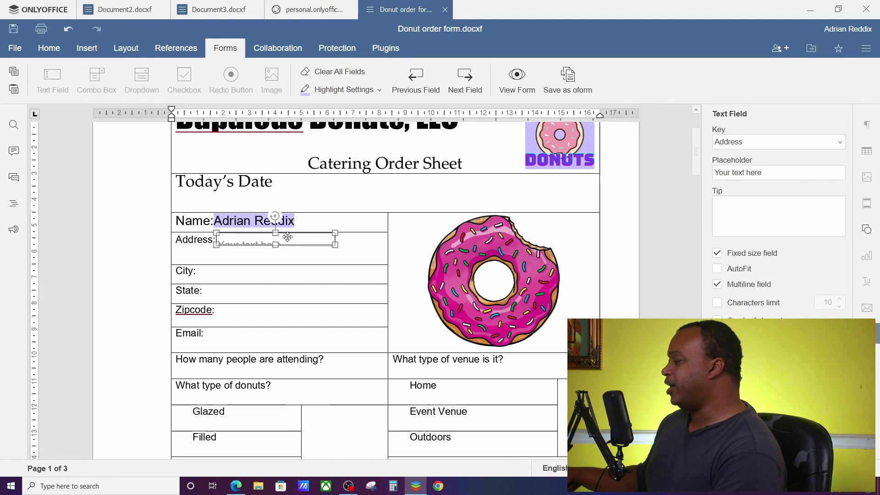
pyautogui.moveTo(276, 247); pyautogui.dragTo(277, 263)
pyautogui.click(277, 258)
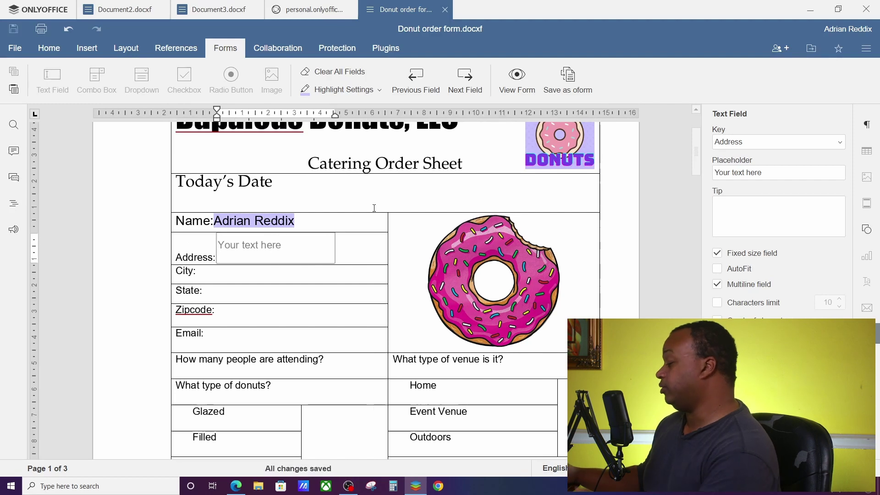
pyautogui.write('123')
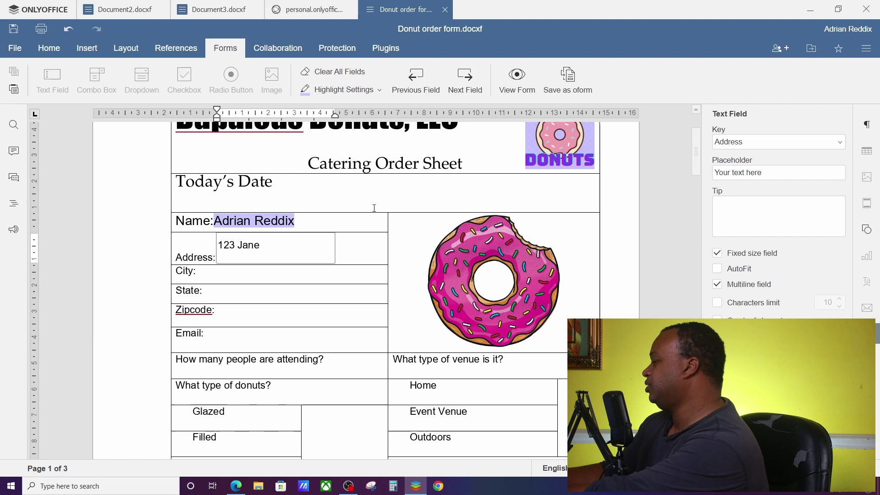
pyautogui.write(' Jane Sm')
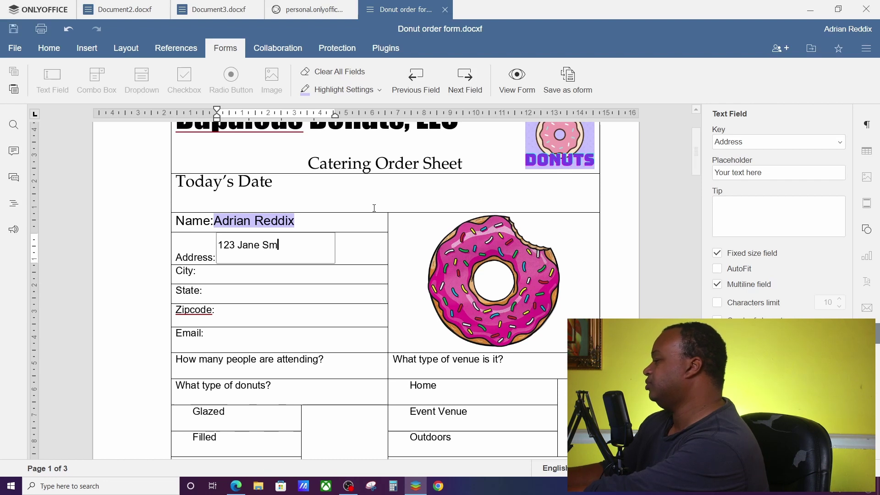
pyautogui.write('ith Lane')
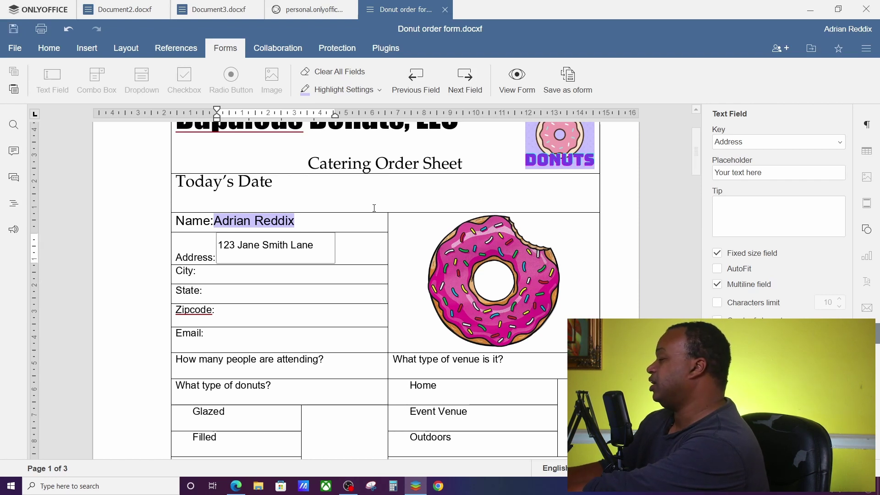
pyautogui.write(' apt.')
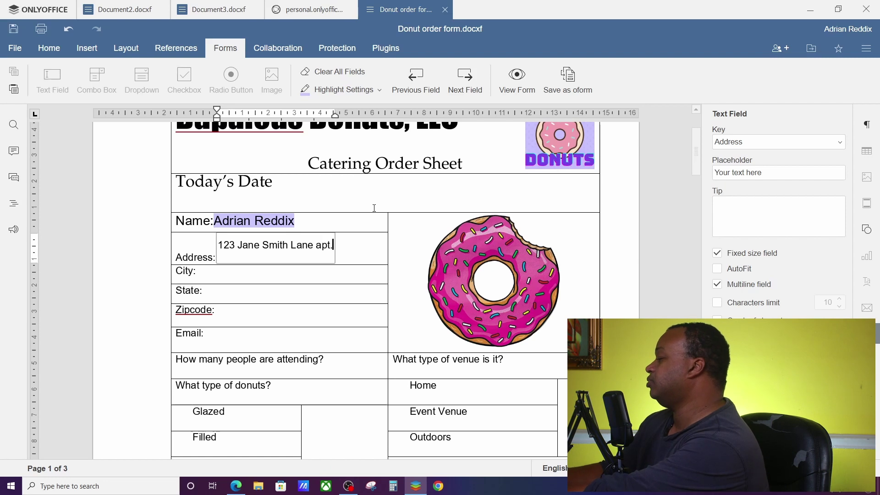
pyautogui.write('55')
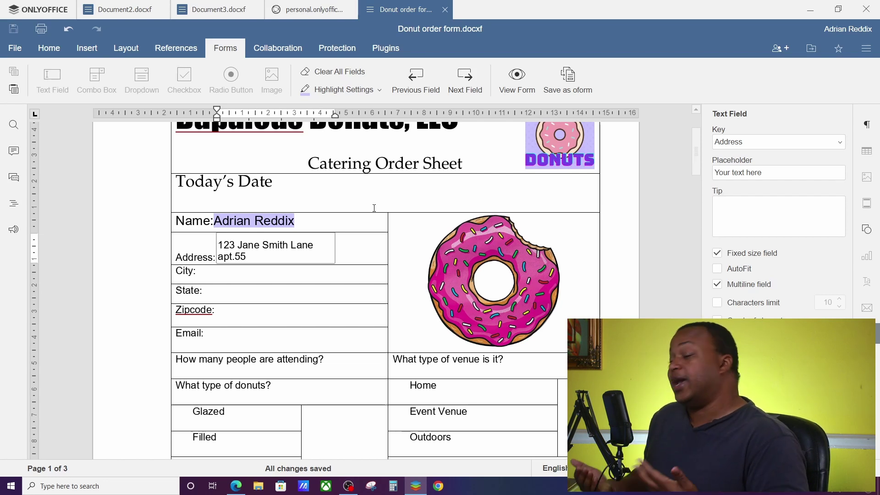
# Add a text field in the City row and a dropdown keyed State in the State row.
pyautogui.click(247, 275)
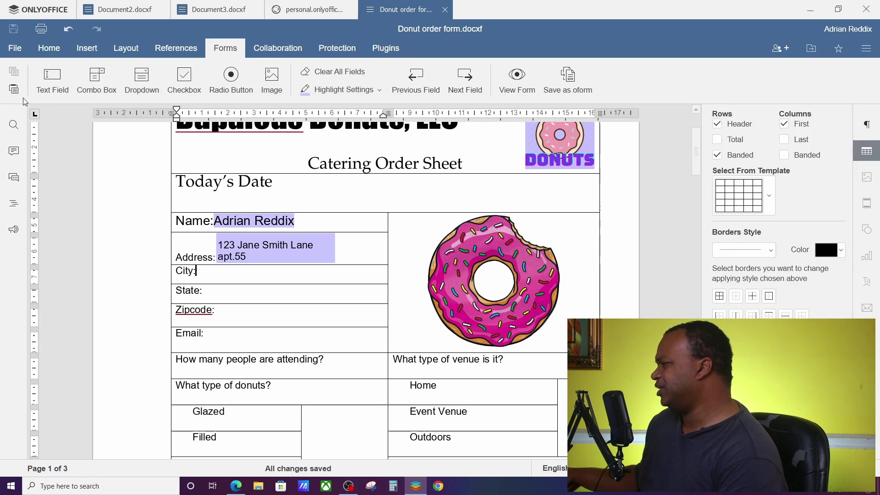
pyautogui.click(52, 77)
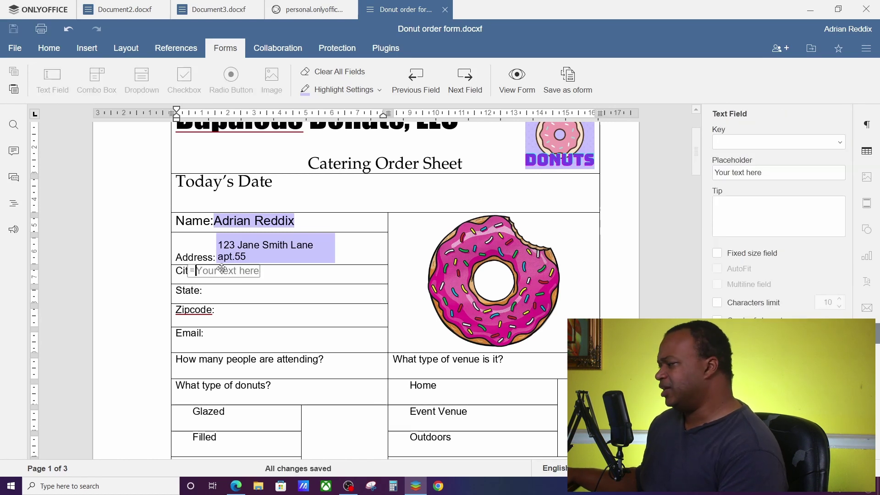
pyautogui.click(212, 301)
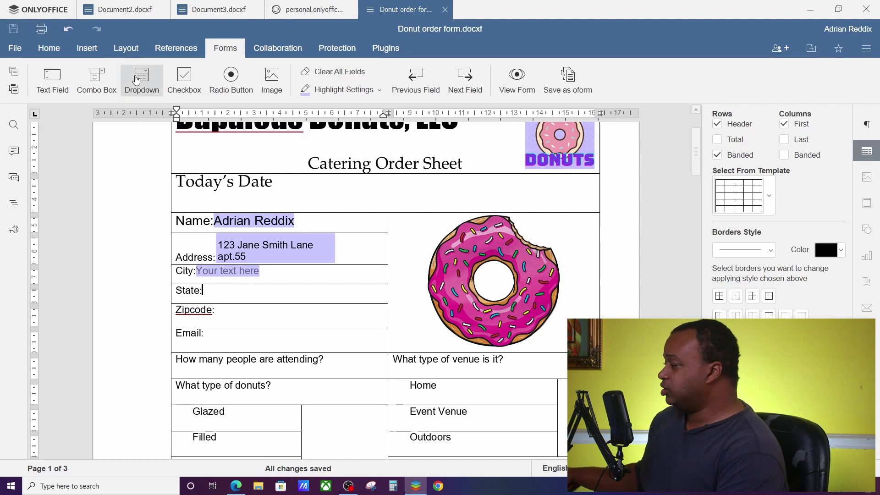
pyautogui.click(153, 84)
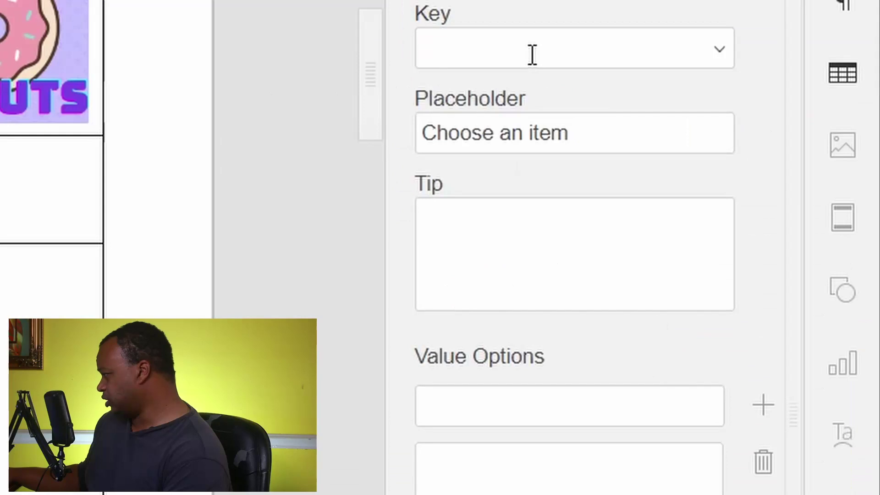
pyautogui.click(755, 143)
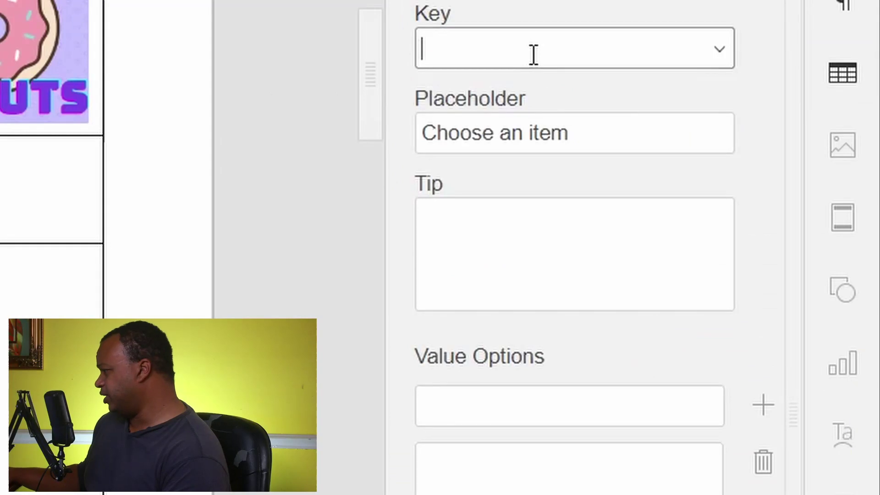
pyautogui.write('S')
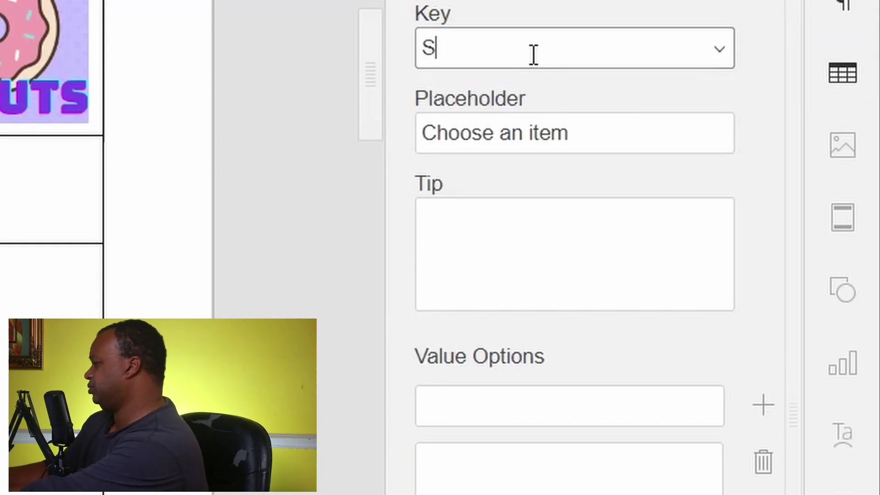
pyautogui.write('tate')
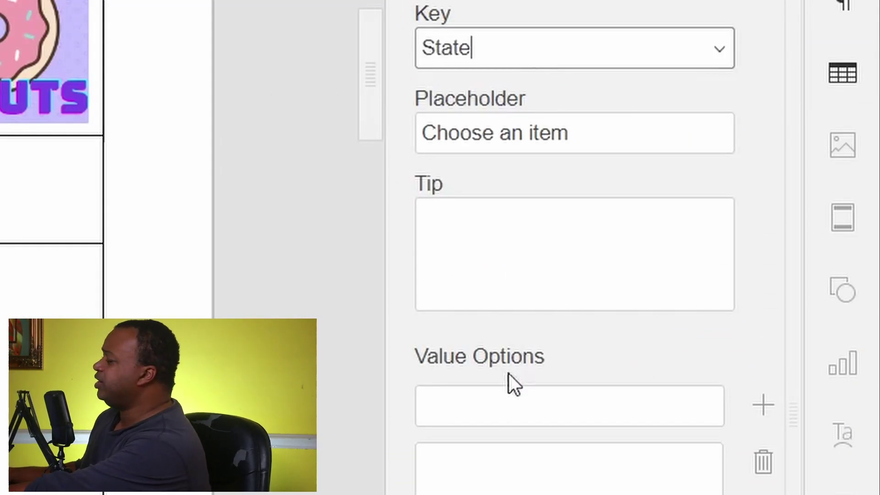
# Give the State dropdown the choices AL and AK, then check the list.
pyautogui.click(502, 407)
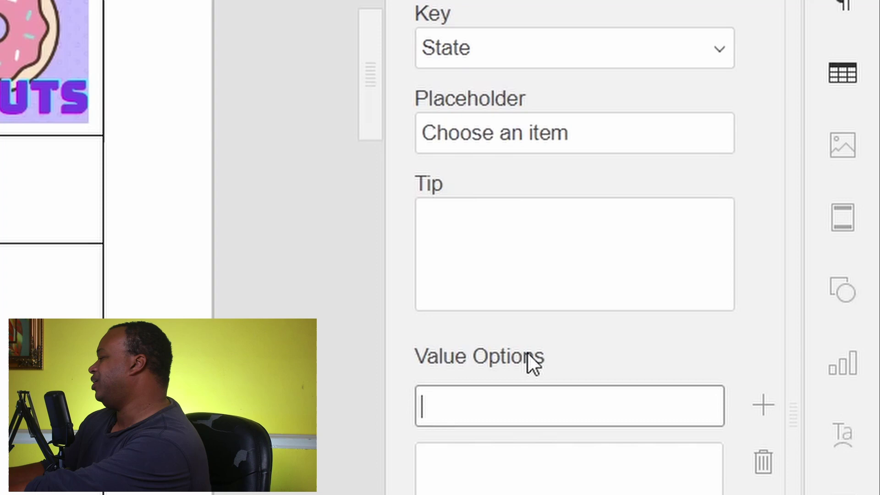
pyautogui.write('AL')
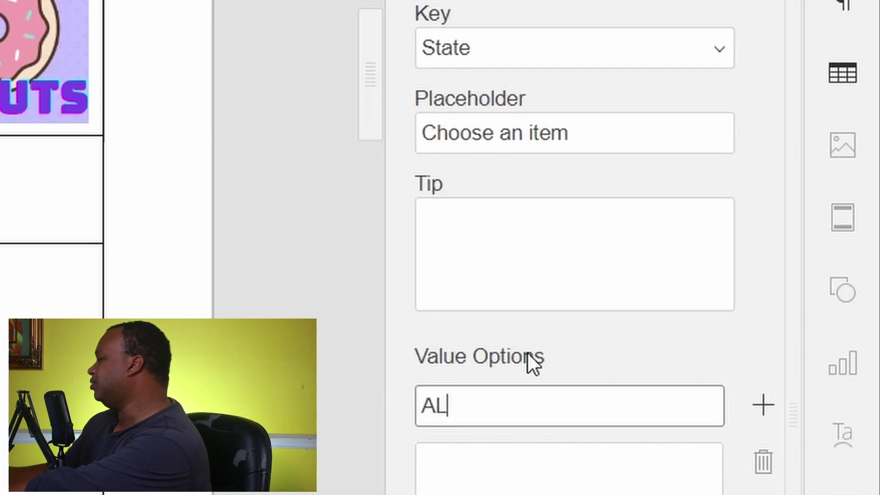
pyautogui.click(763, 404)
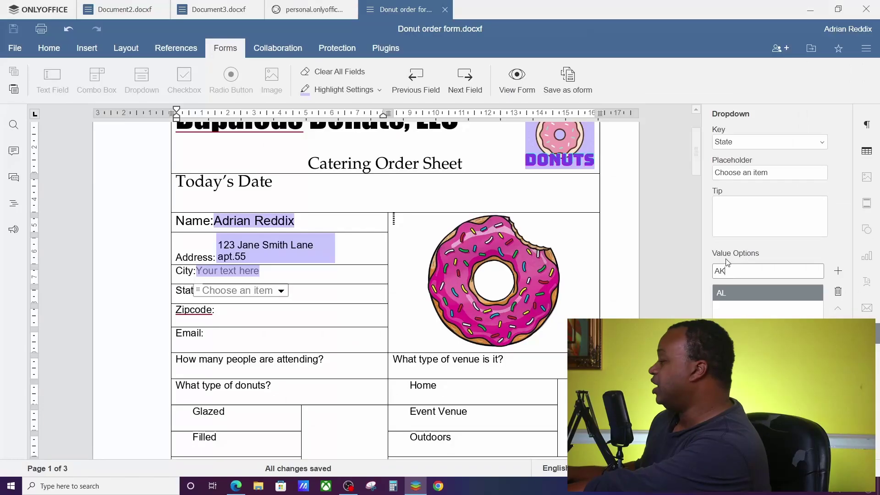
pyautogui.press('BackSpace')
pyautogui.write('K')
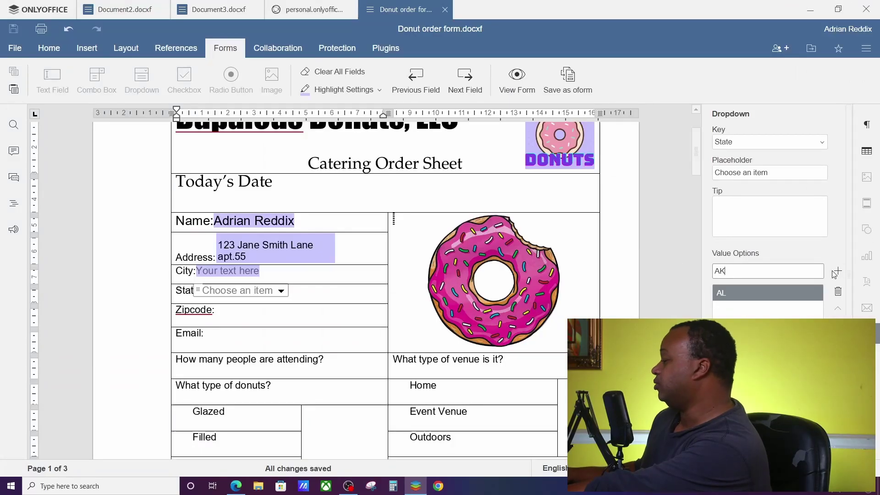
pyautogui.click(835, 272)
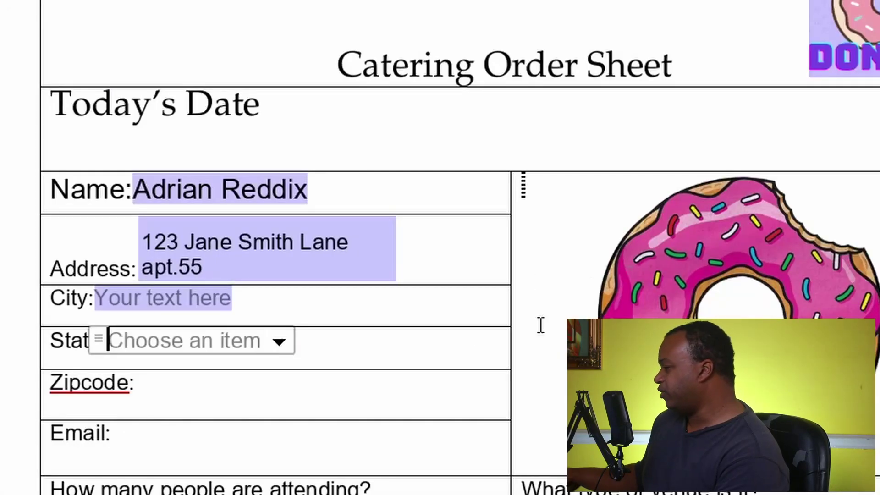
pyautogui.click(278, 344)
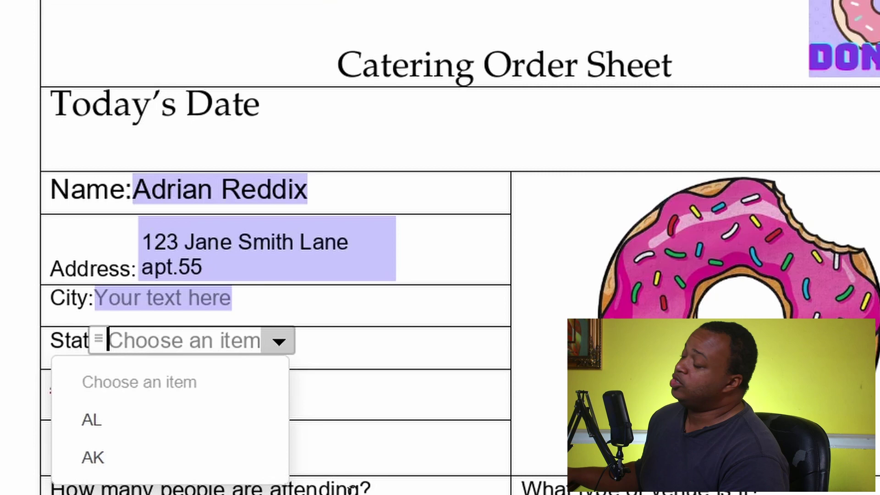
# Insert text fields in the Zipcode and Email rows.
pyautogui.click(440, 359)
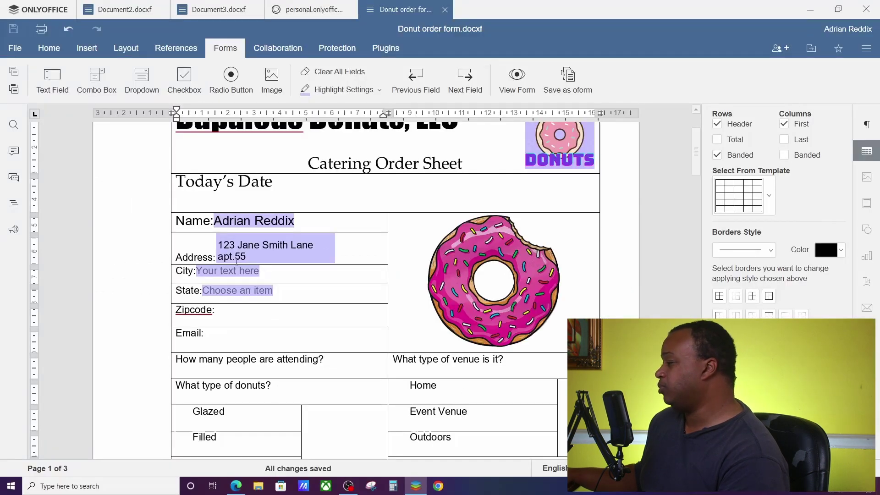
pyautogui.press('Down')
pyautogui.click(50, 85)
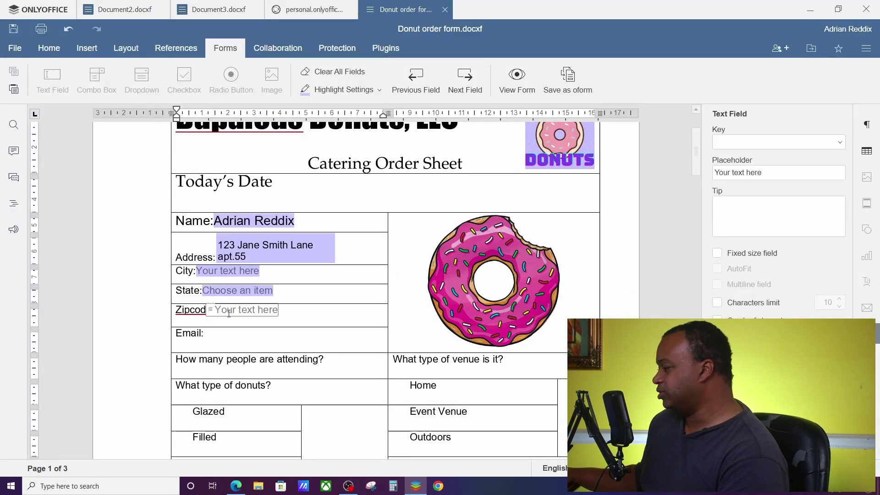
pyautogui.click(220, 333)
pyautogui.click(50, 86)
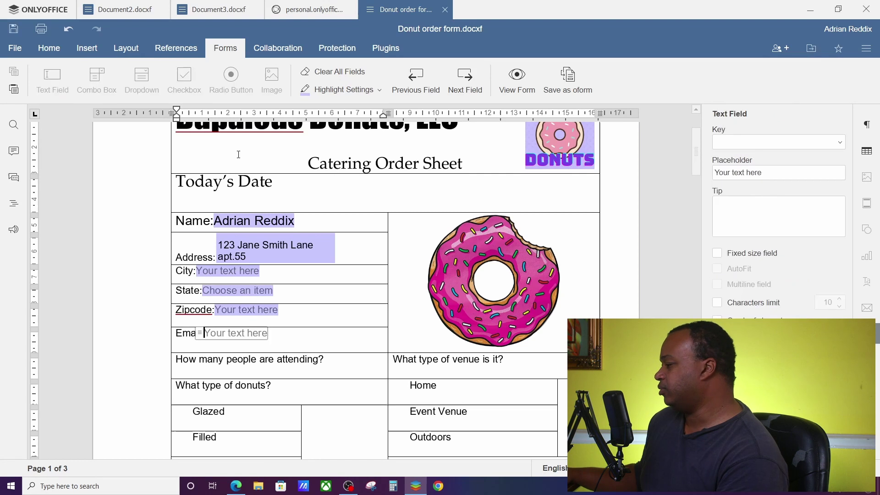
# Test the Zipcode field with sample digits, then clear it back to the placeholder.
pyautogui.click(269, 309)
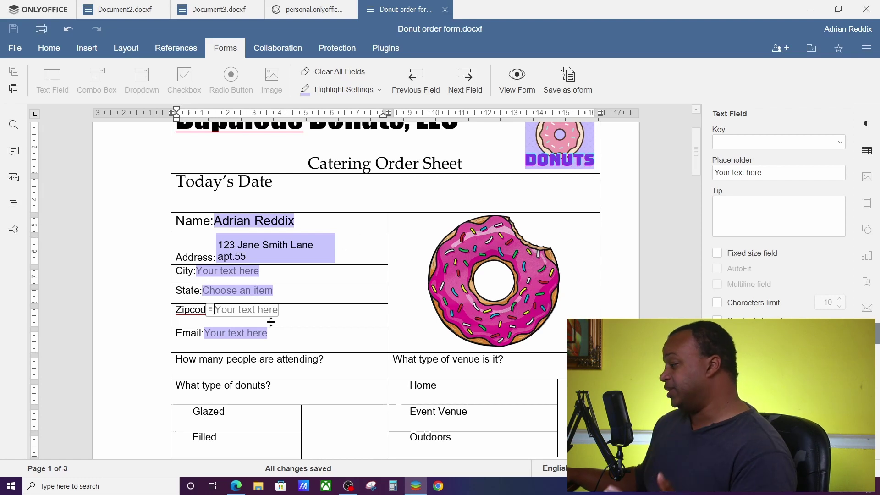
pyautogui.write('51564132156')
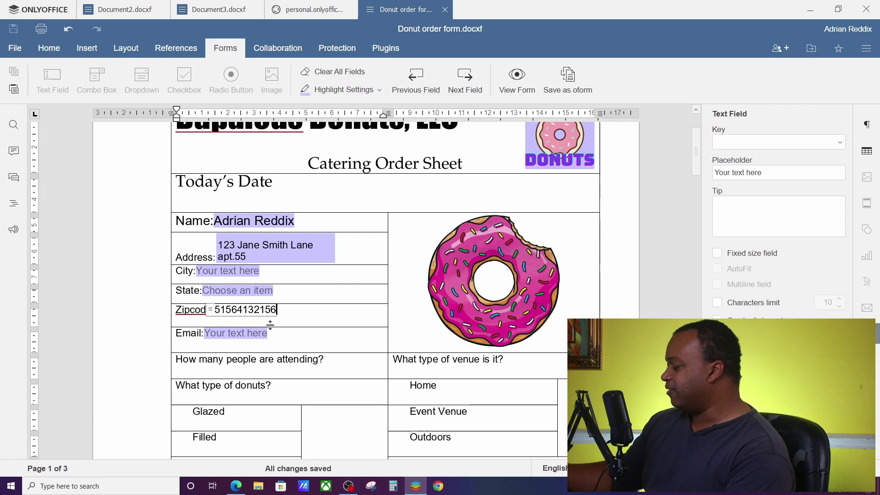
pyautogui.press('BackSpace')
pyautogui.press('BackSpace')
pyautogui.press('BackSpace')
pyautogui.press('BackSpace')
pyautogui.press('BackSpace')
pyautogui.press('BackSpace')
pyautogui.press('BackSpace')
pyautogui.press('BackSpace')
pyautogui.press('BackSpace')
pyautogui.press('BackSpace')
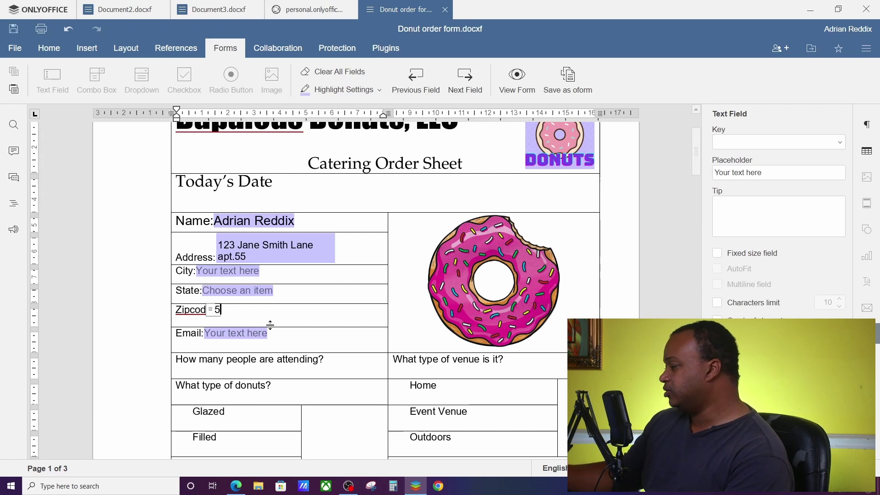
pyautogui.press('BackSpace')
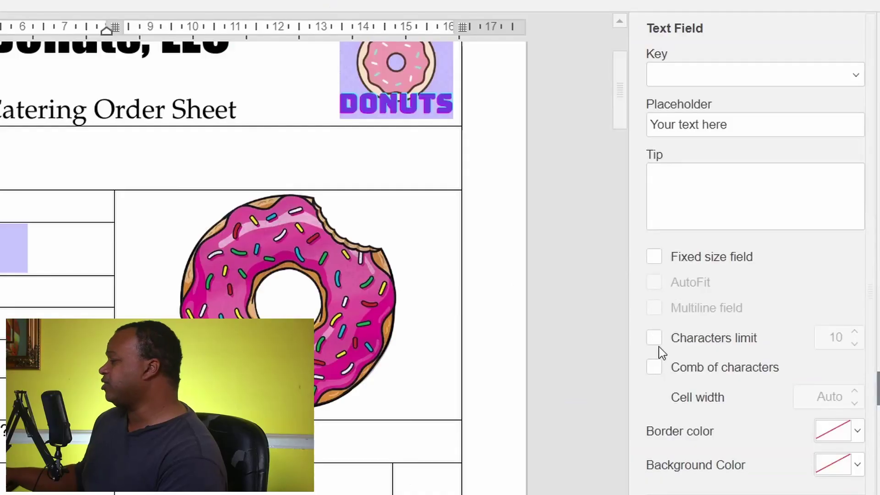
# Limit the Zipcode field to 5 characters with comb of characters enabled.
pyautogui.click(717, 303)
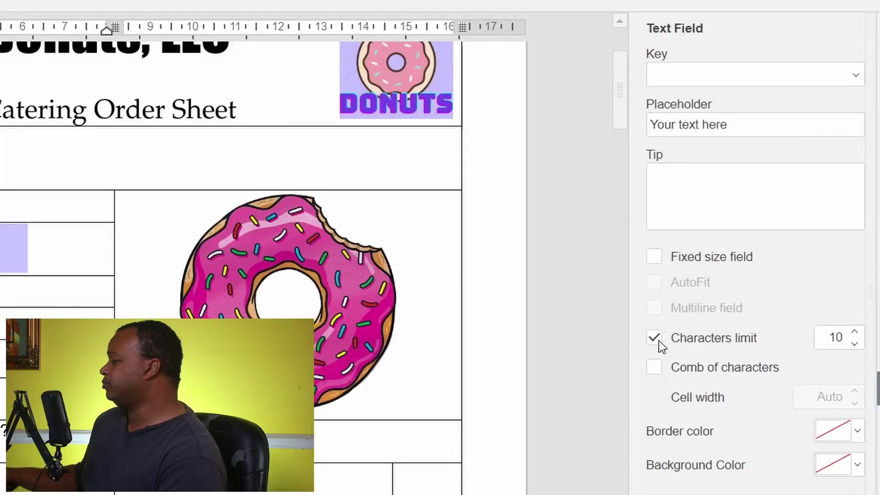
pyautogui.click(855, 345)
pyautogui.click(854, 345)
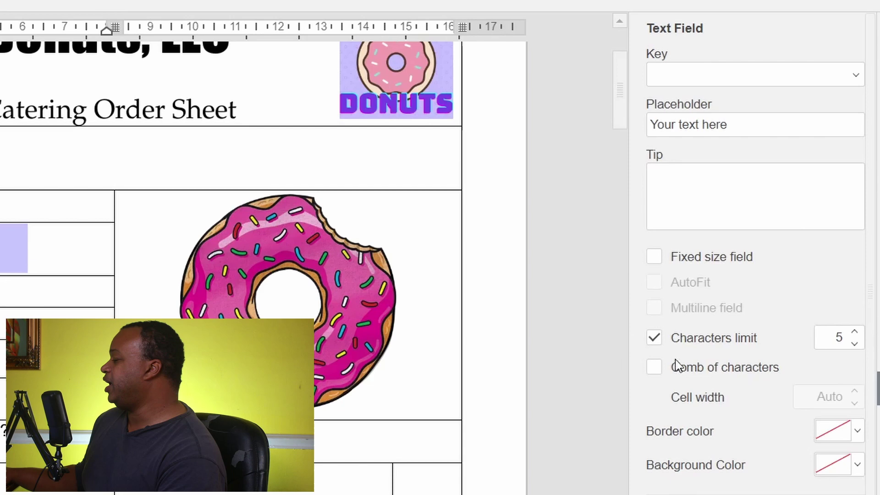
pyautogui.click(654, 368)
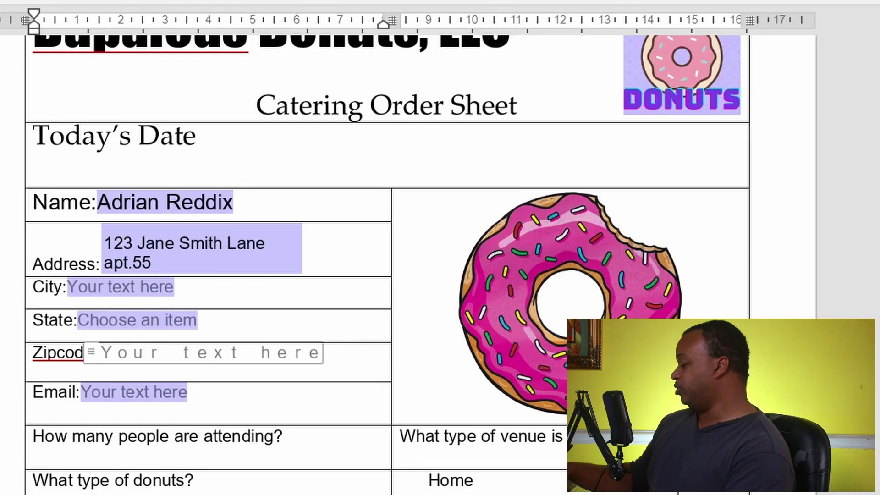
# Type test digits 48 into the zip field, toggling comb spacing off and on, ending compact.
pyautogui.write('48651')
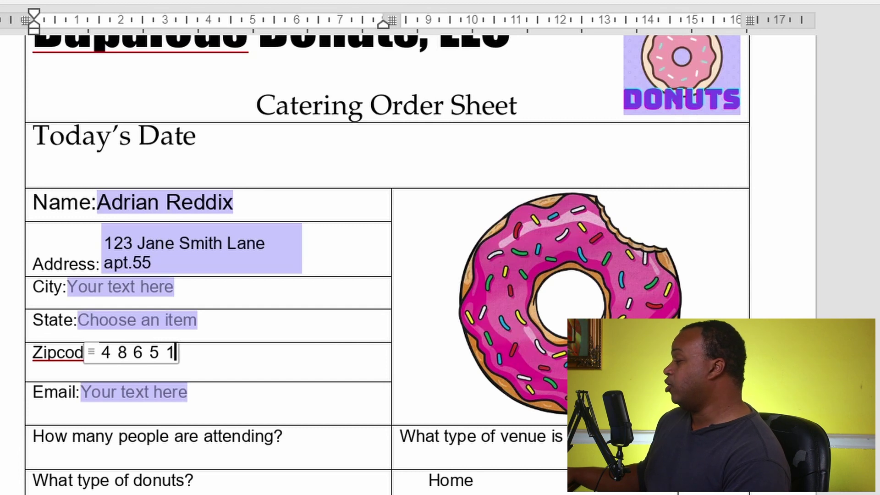
pyautogui.hotkey('ctrl', 'z')
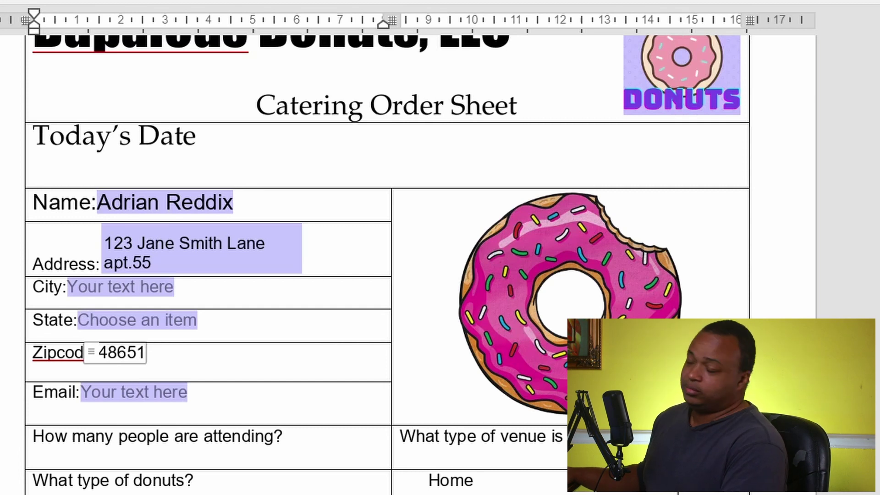
pyautogui.hotkey('ctrl', 'y')
pyautogui.hotkey('ctrl', 'z')
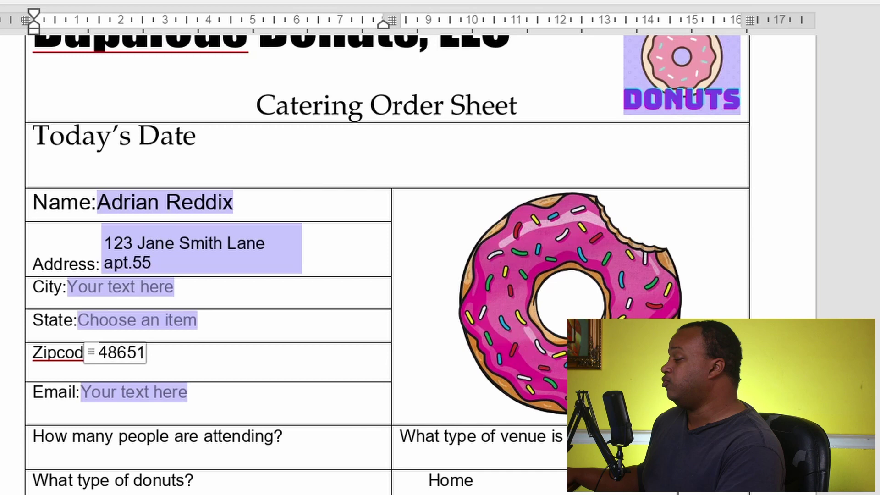
pyautogui.hotkey('ctrl', 'y')
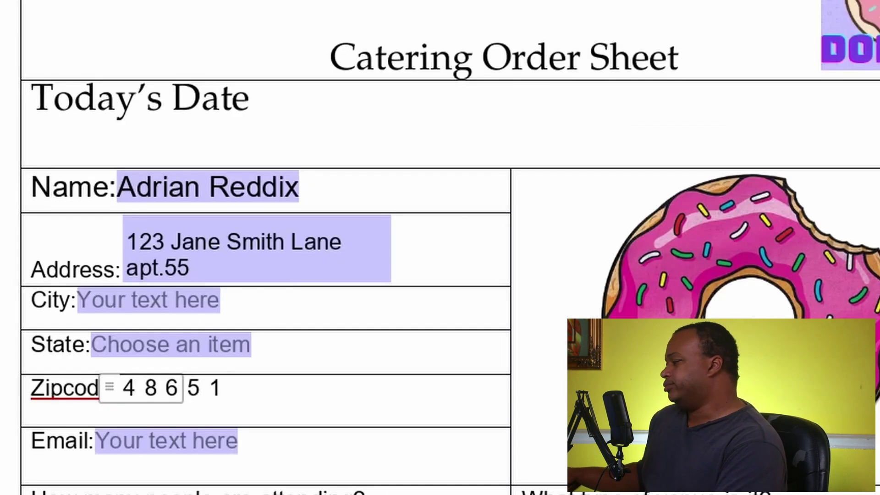
pyautogui.hotkey('ctrl', 'z')
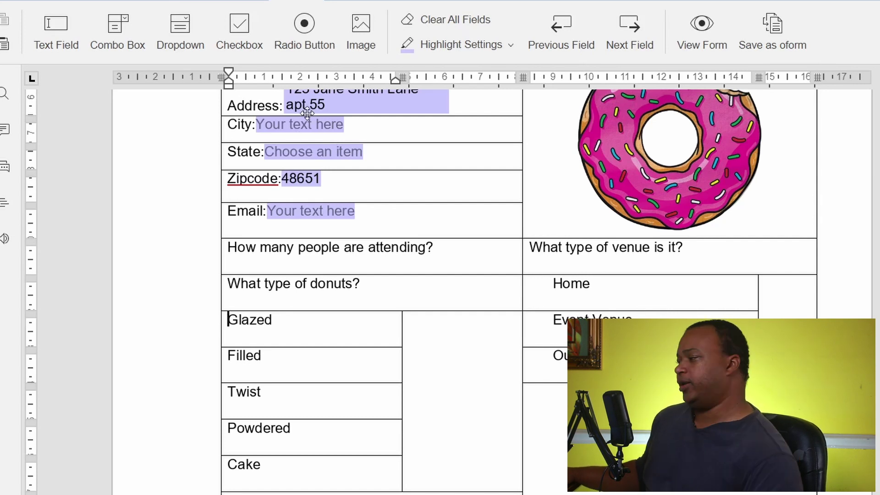
# Add checkboxes before the donut types, then test ticking and unticking Twist, Filled and Powdered.
pyautogui.click(239, 30)
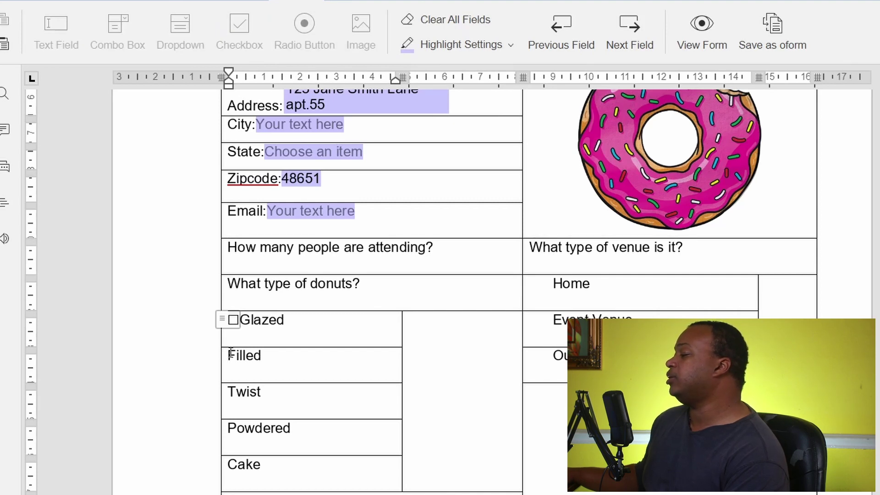
pyautogui.click(229, 353)
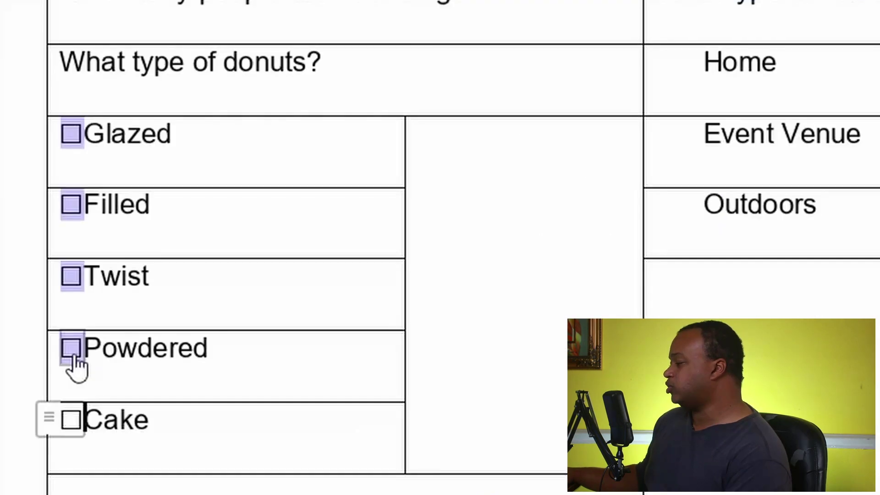
pyautogui.click(233, 433)
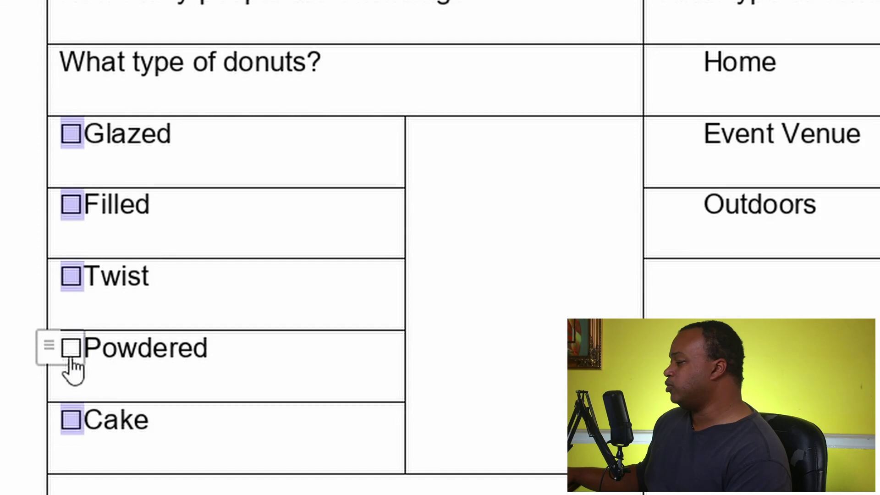
pyautogui.click(72, 280)
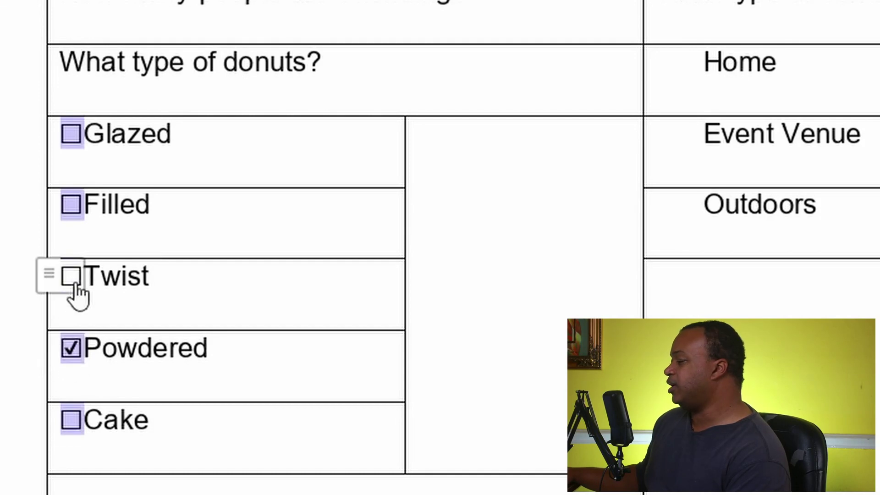
pyautogui.click(72, 207)
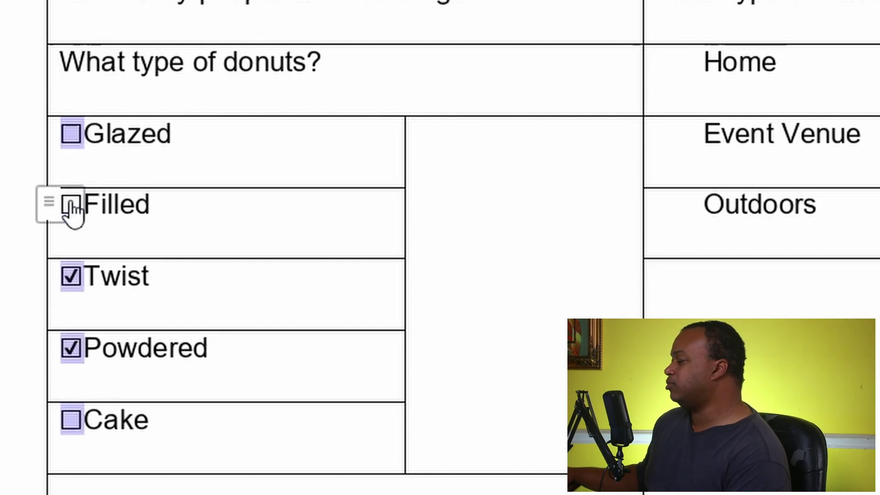
pyautogui.click(68, 282)
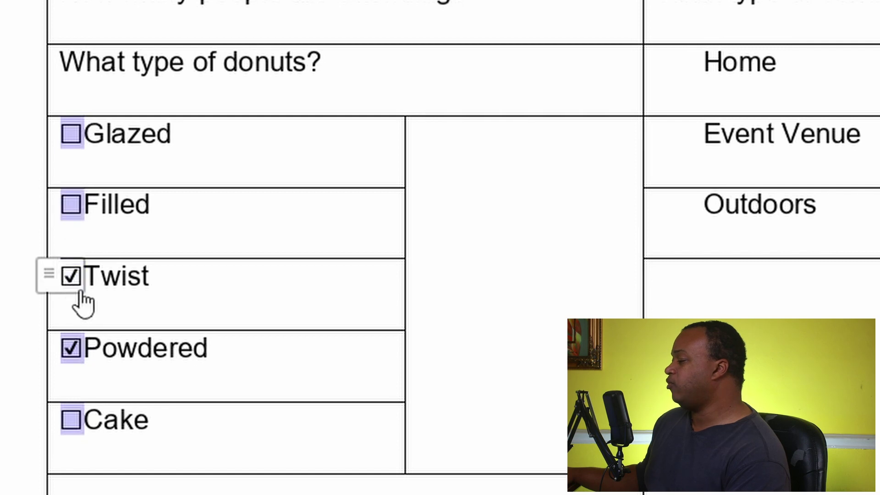
pyautogui.click(72, 277)
pyautogui.click(74, 349)
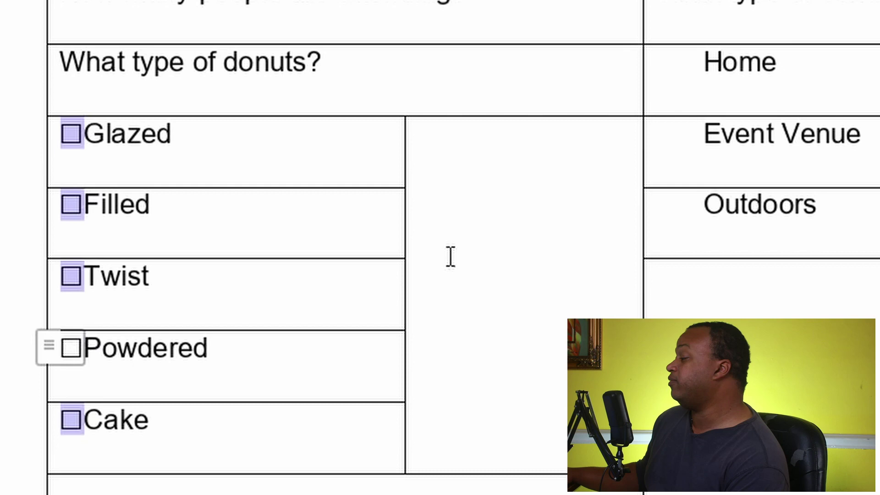
pyautogui.click(515, 198)
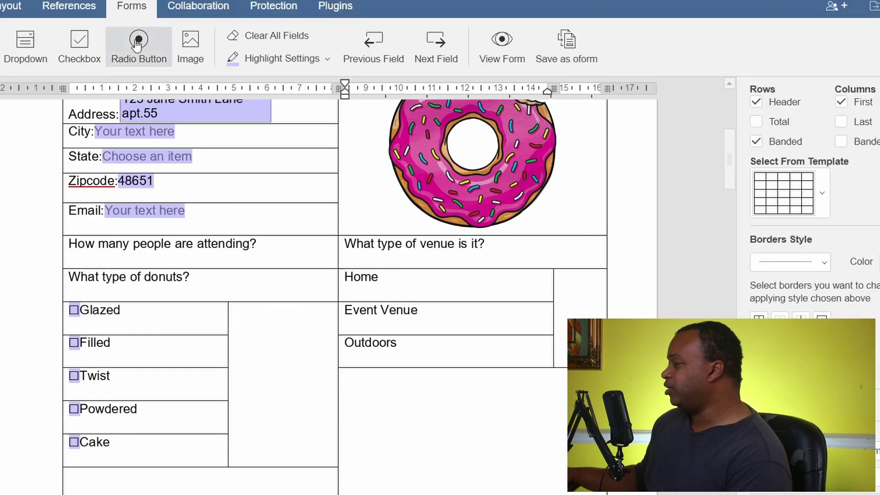
# Insert a radio button before each venue option: Home, Event Venue and Outdoors.
pyautogui.click(138, 44)
pyautogui.click(349, 310)
pyautogui.click(138, 43)
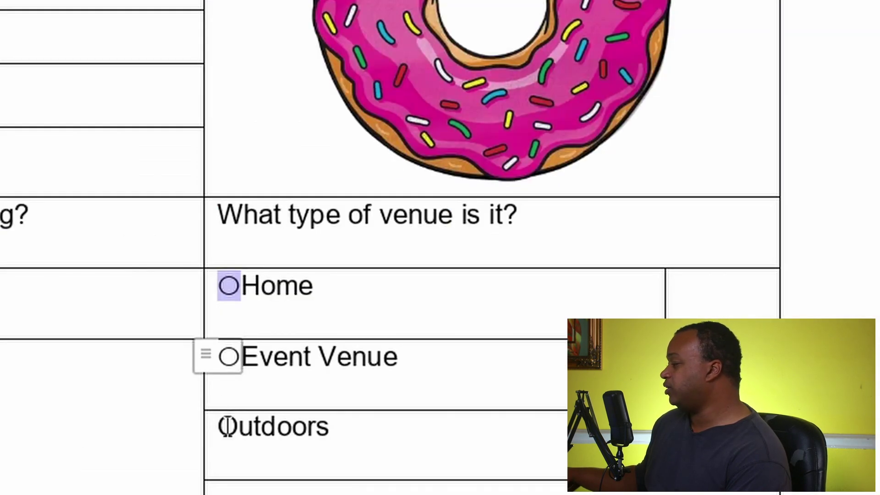
pyautogui.click(221, 426)
pyautogui.click(8, 29)
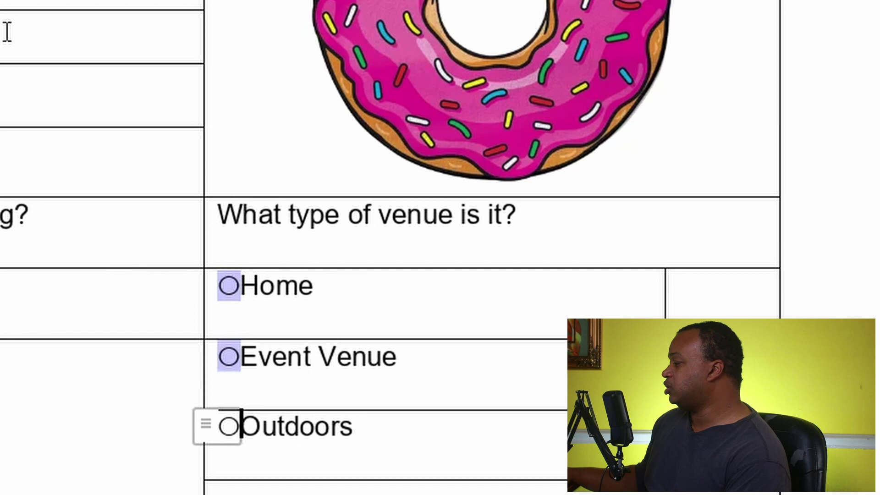
pyautogui.click(525, 402)
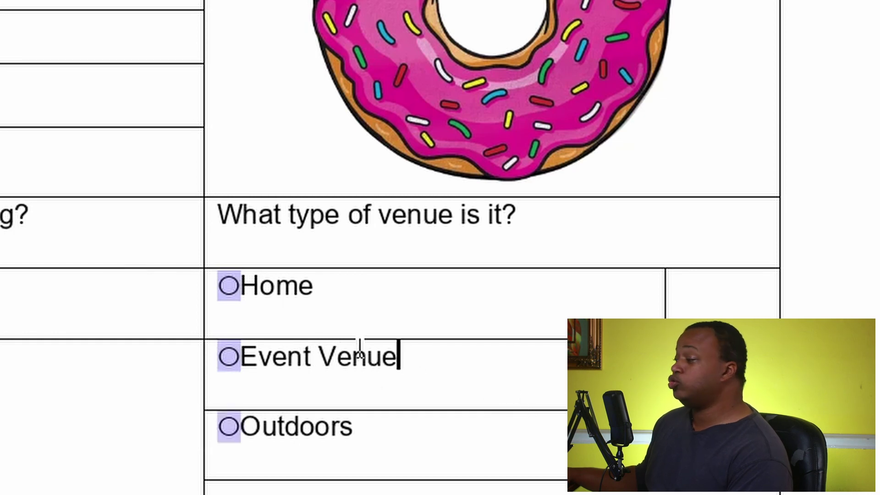
# Test the radio group by picking Home, Event Venue and Outdoors, ending on Event Venue.
pyautogui.click(227, 286)
pyautogui.click(228, 283)
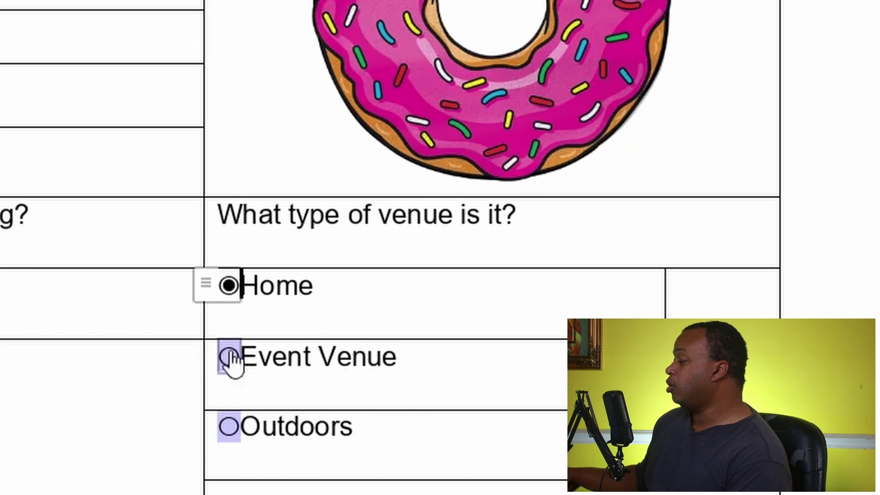
pyautogui.click(232, 357)
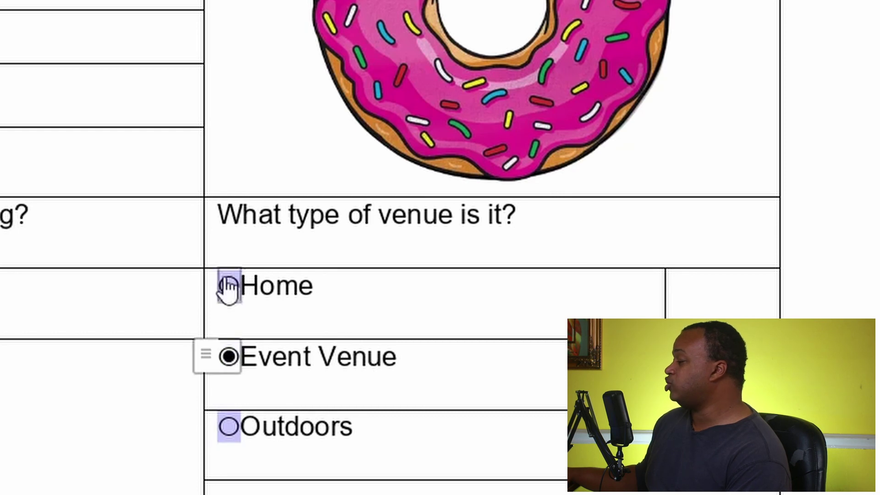
pyautogui.click(232, 429)
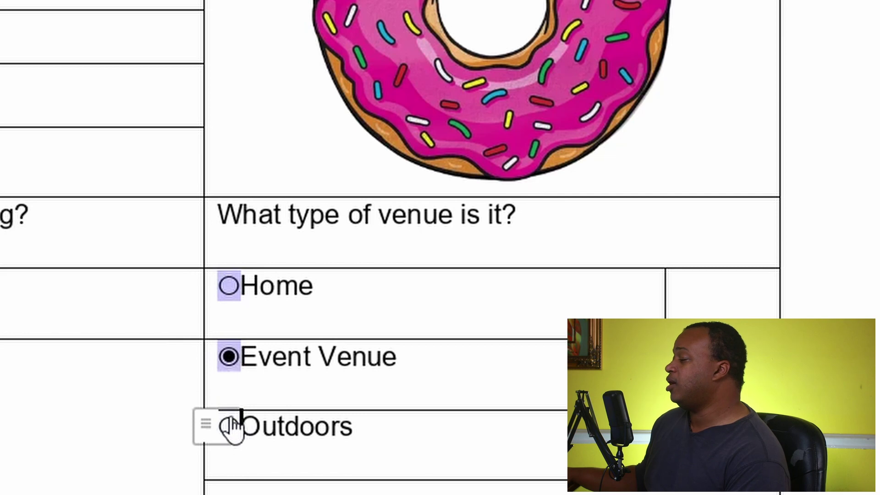
pyautogui.click(229, 358)
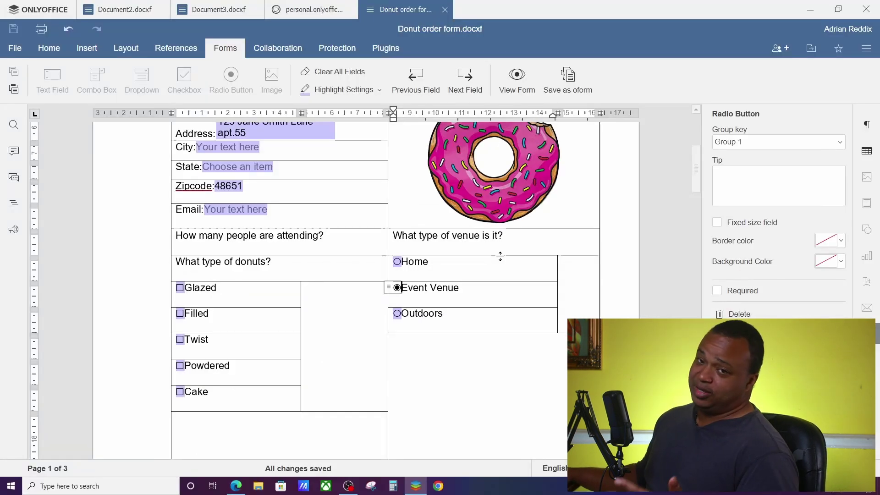
# Try adding a combo box for the attendee count, then undo the misplaced box.
pyautogui.click(335, 294)
pyautogui.scroll(3, 336, 294)
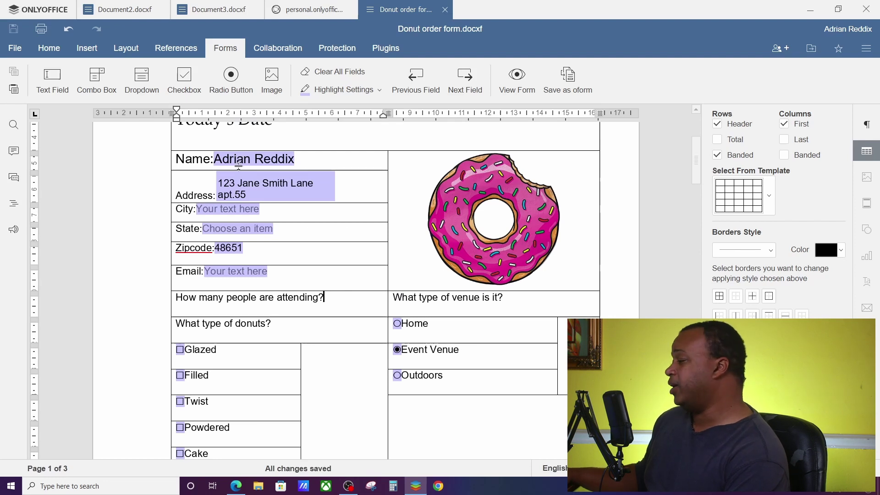
pyautogui.click(98, 69)
pyautogui.hotkey('ctrl', 'z')
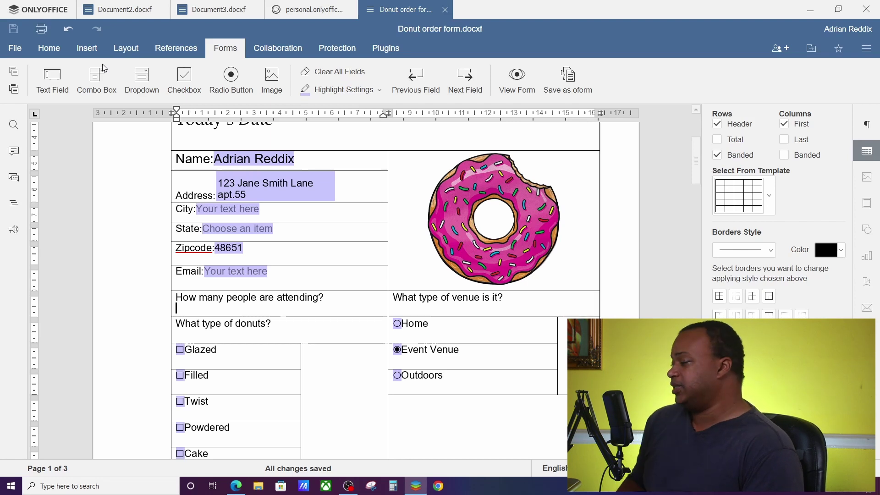
# Insert a combo box under the attendee question with 100 as its first value option.
pyautogui.click(100, 85)
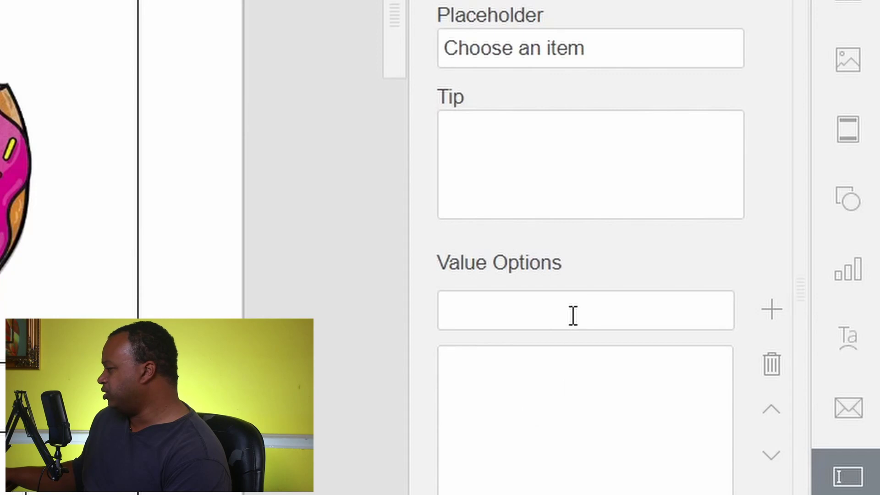
pyautogui.click(763, 272)
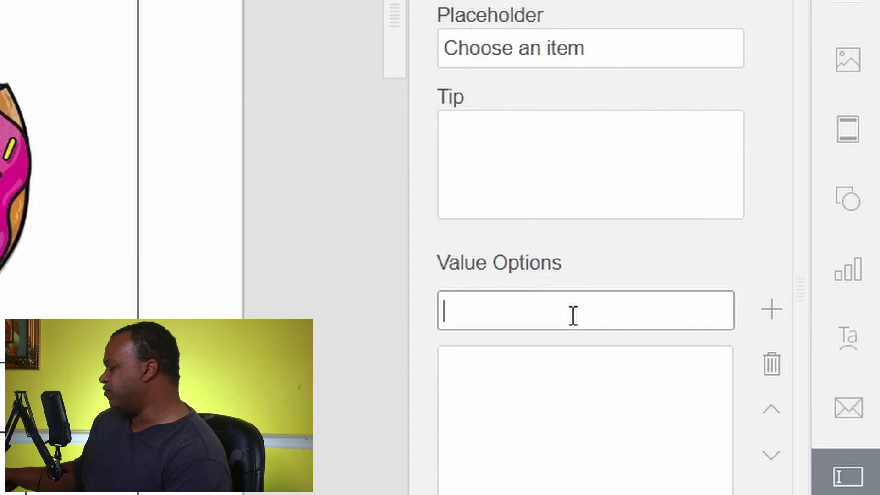
pyautogui.write('100')
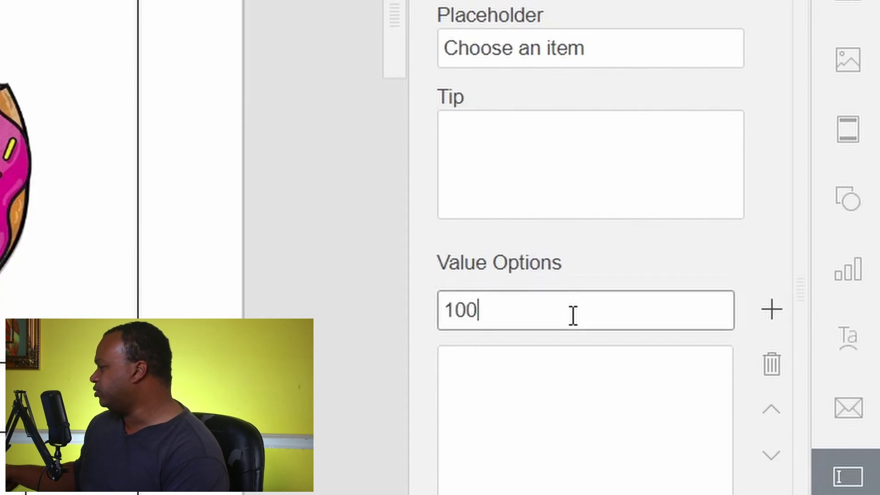
pyautogui.click(773, 312)
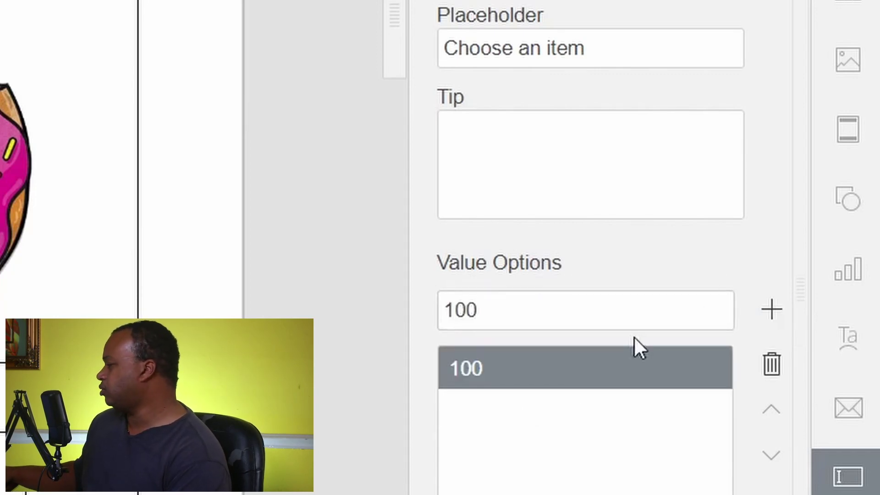
# Add 200 and 300 as further value options in the combo box.
pyautogui.doubleClick(461, 309)
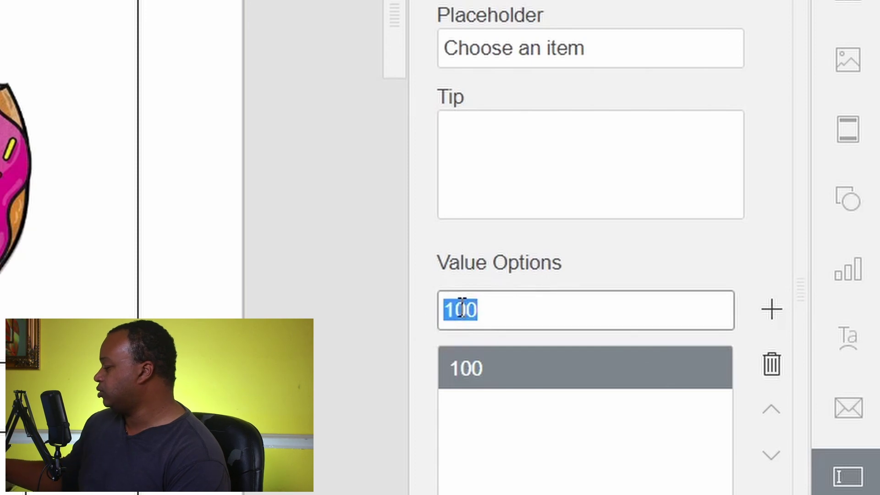
pyautogui.write('200')
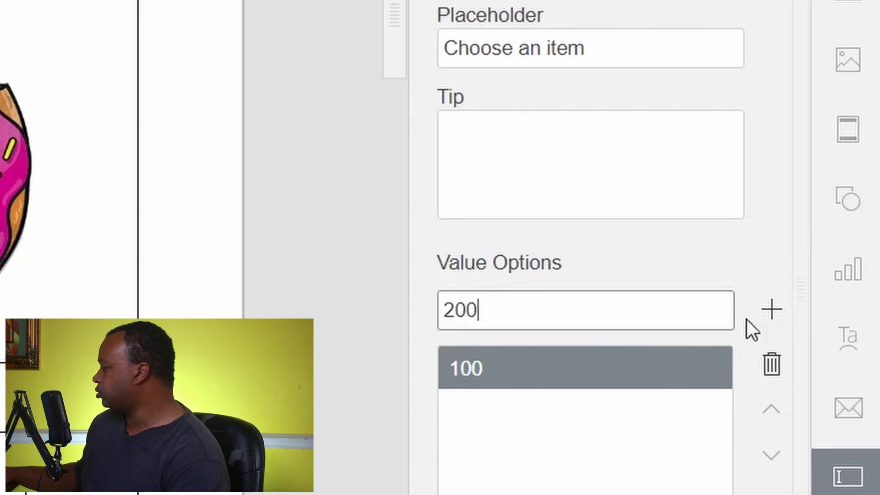
pyautogui.click(771, 311)
pyautogui.doubleClick(504, 316)
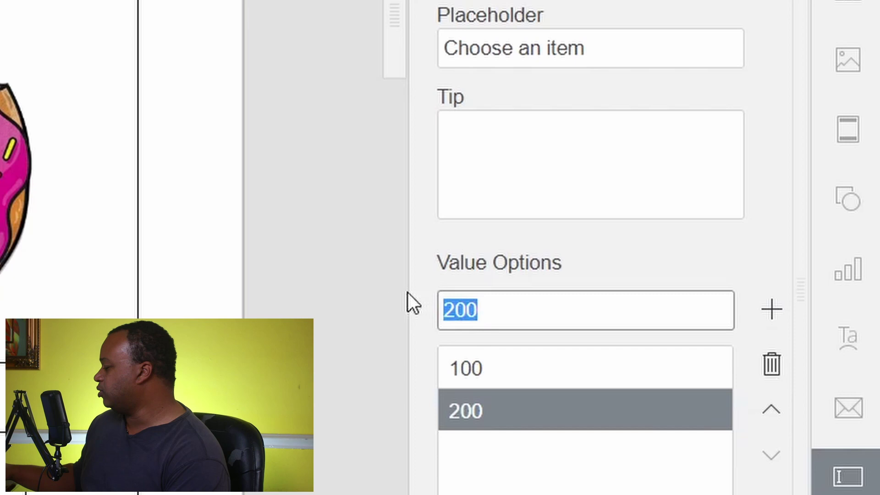
pyautogui.write('300')
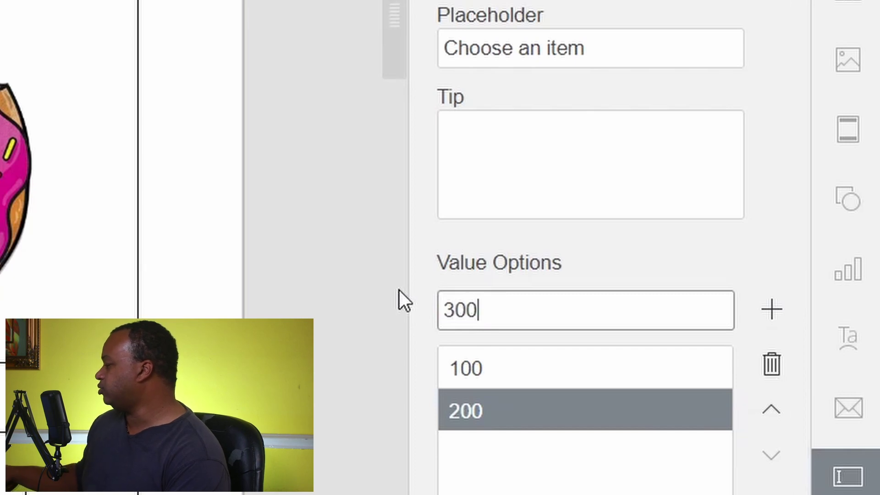
pyautogui.click(774, 311)
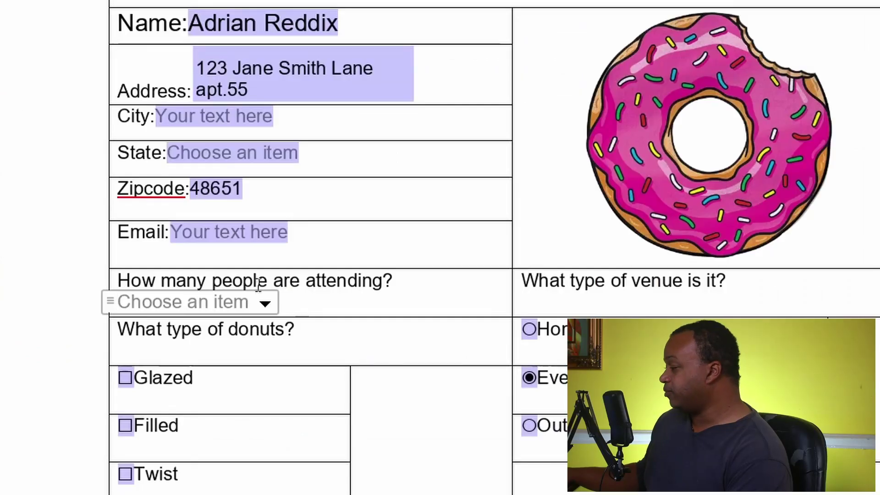
# Pick 100 from the attendance dropdown, then replace it with custom values 121 and finally 254.
pyautogui.click(266, 304)
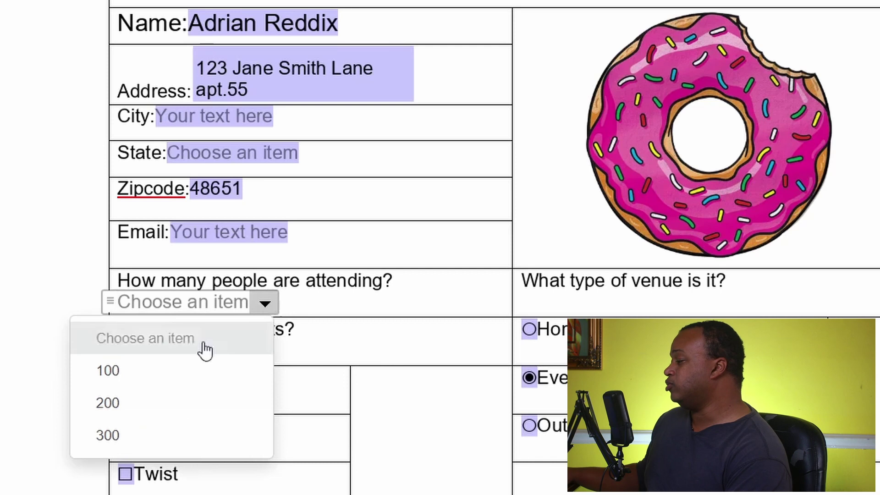
pyautogui.click(177, 373)
pyautogui.click(147, 305)
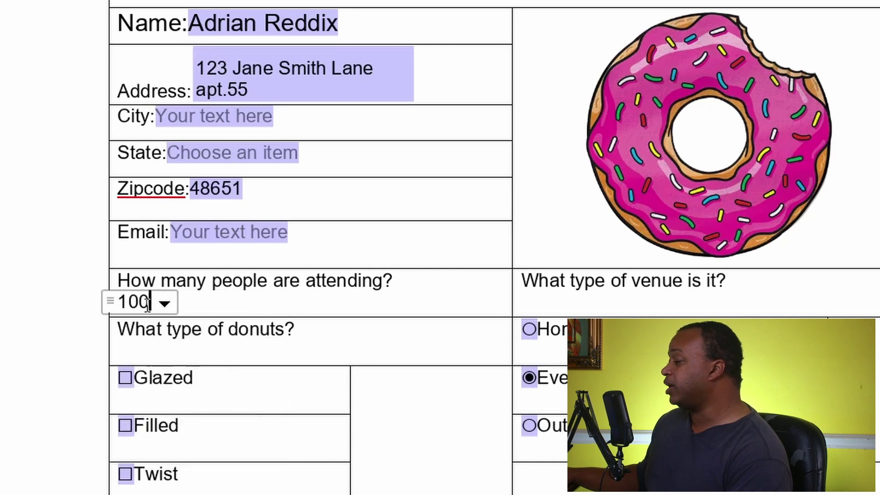
pyautogui.press('BackSpace')
pyautogui.press('BackSpace')
pyautogui.press('BackSpace')
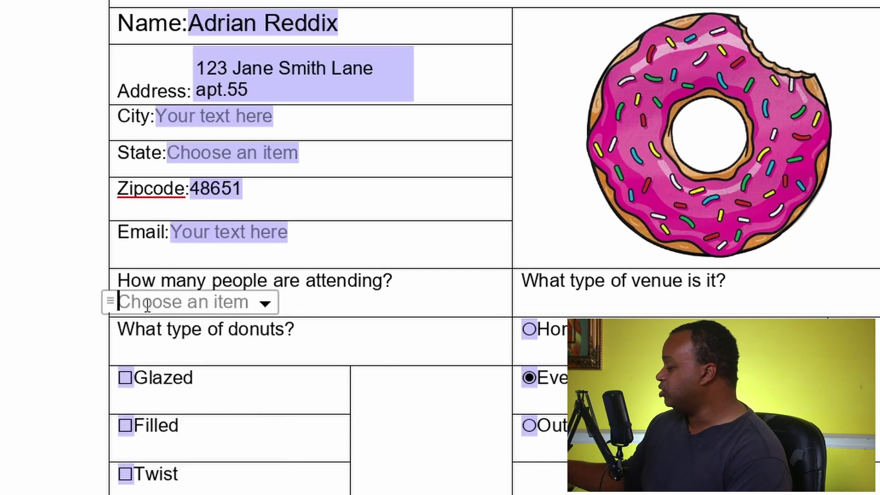
pyautogui.write('121')
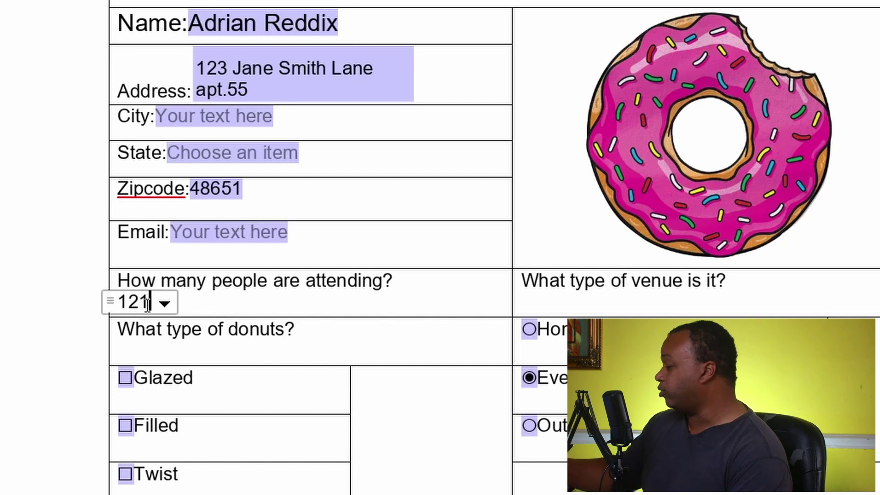
pyautogui.press('BackSpace')
pyautogui.press('BackSpace')
pyautogui.press('BackSpace')
pyautogui.write('254')
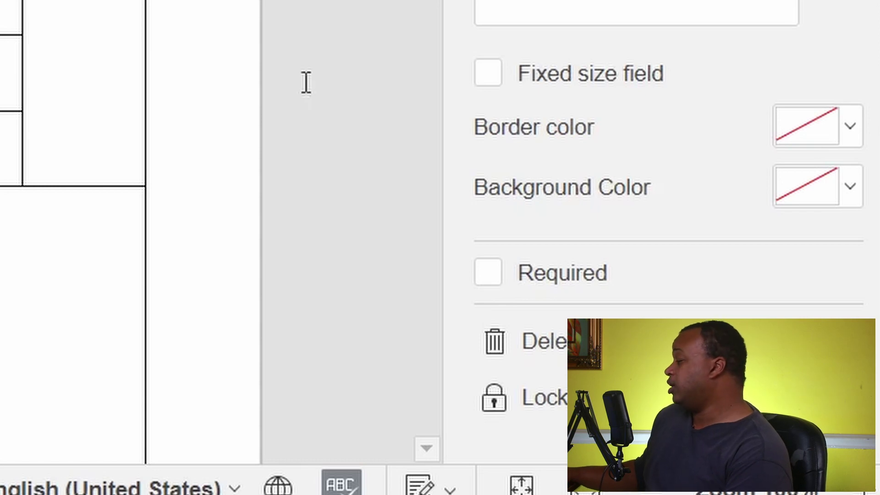
# Mark the attendance combo box Required and delete the 254 test value, restoring its placeholder.
pyautogui.click(487, 272)
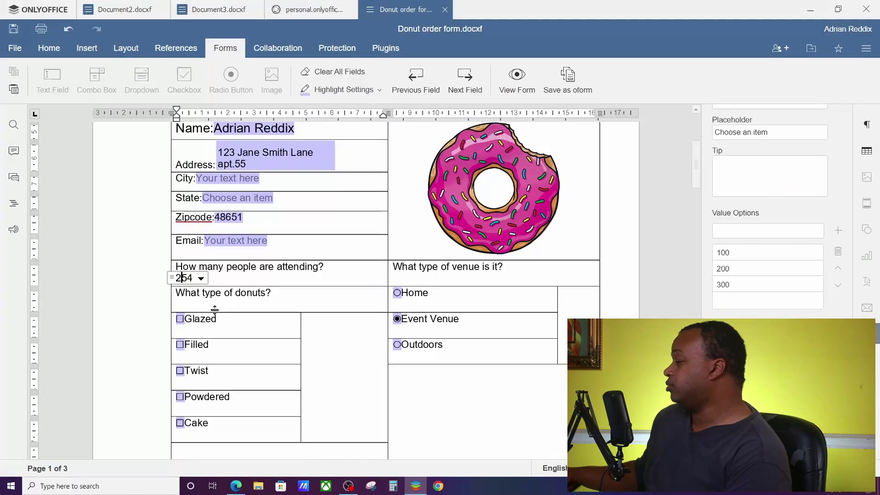
pyautogui.doubleClick(185, 278)
pyautogui.press('BackSpace')
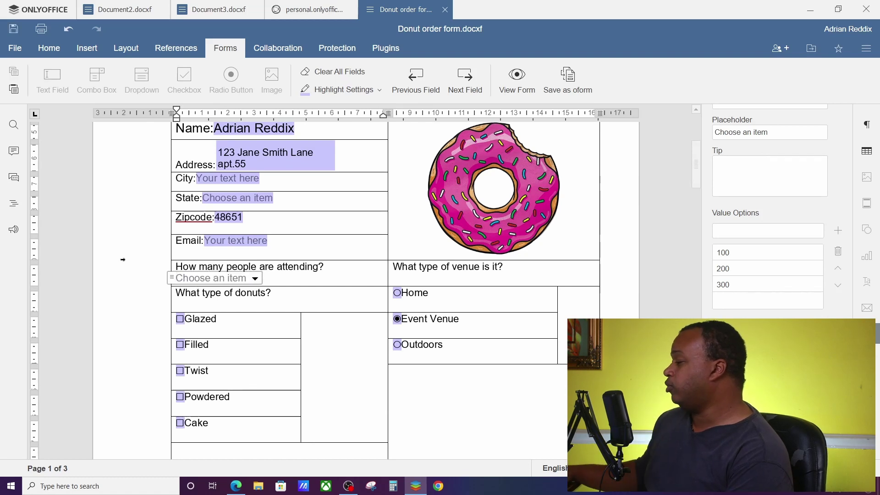
pyautogui.click(324, 302)
pyautogui.click(227, 277)
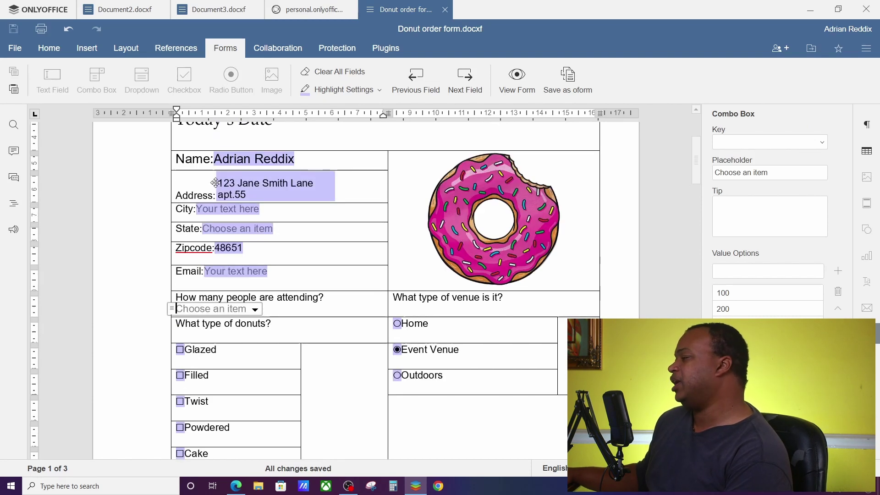
pyautogui.scroll(1, 215, 271)
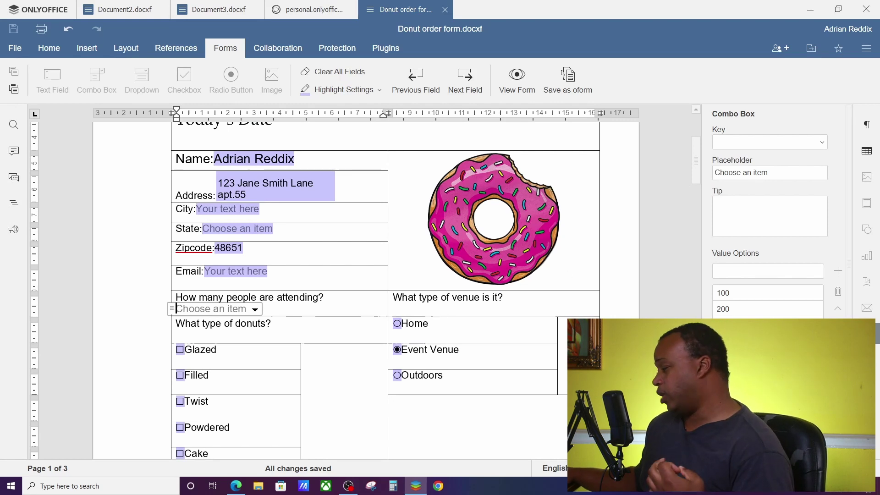
pyautogui.scroll(-1, 770, 206)
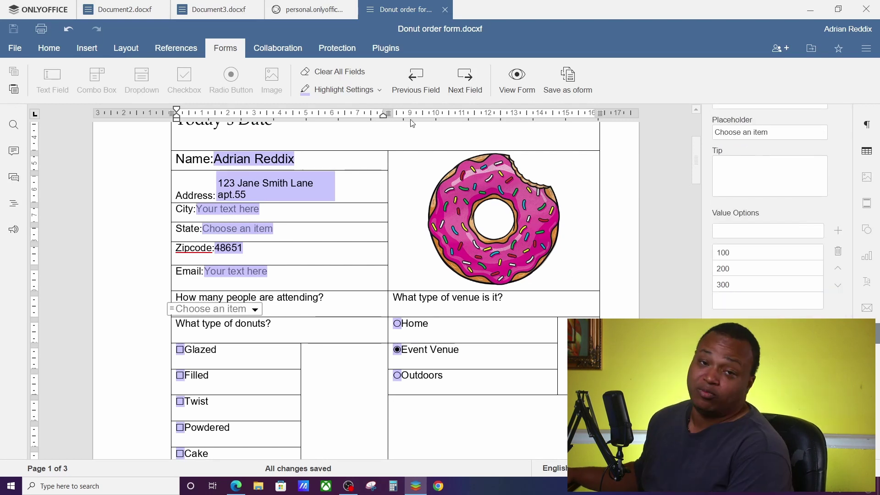
# Switch to the View Form preview and step through the first form fields.
pyautogui.click(514, 78)
pyautogui.scroll(-2, 491, 357)
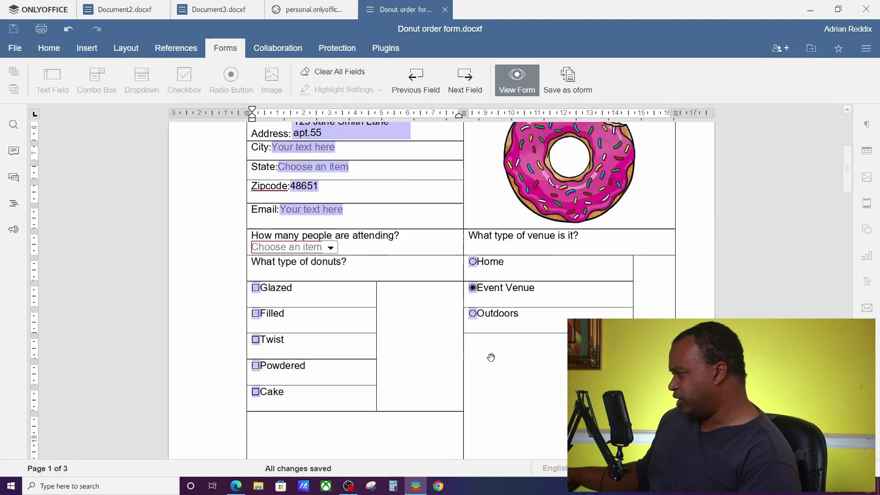
pyautogui.scroll(-7, 490, 358)
pyautogui.scroll(6, 473, 337)
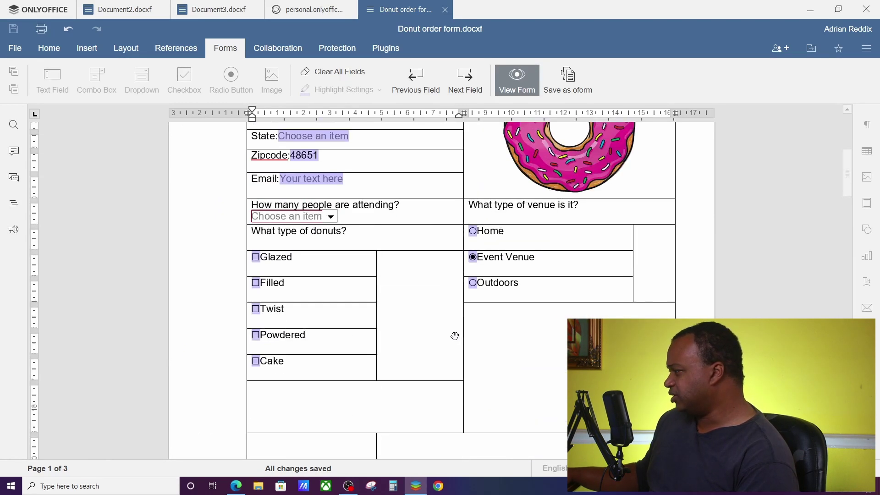
pyautogui.scroll(7, 455, 336)
pyautogui.click(464, 86)
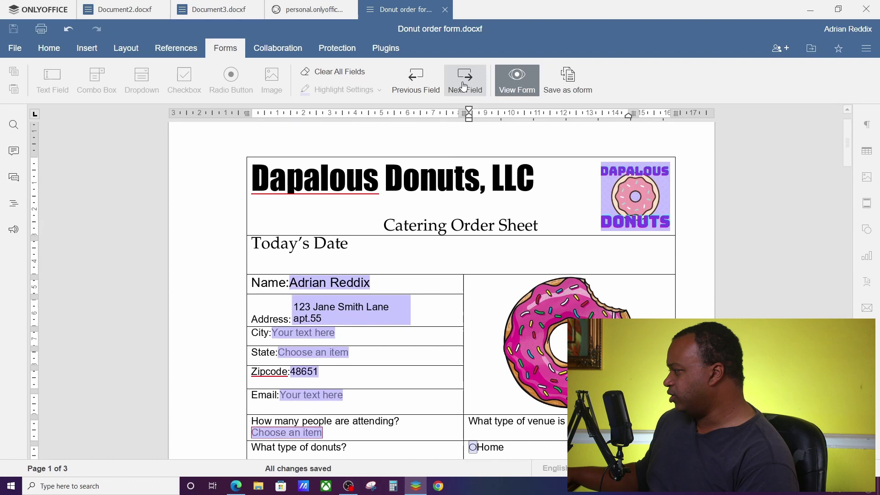
pyautogui.click(464, 86)
pyautogui.click(464, 86)
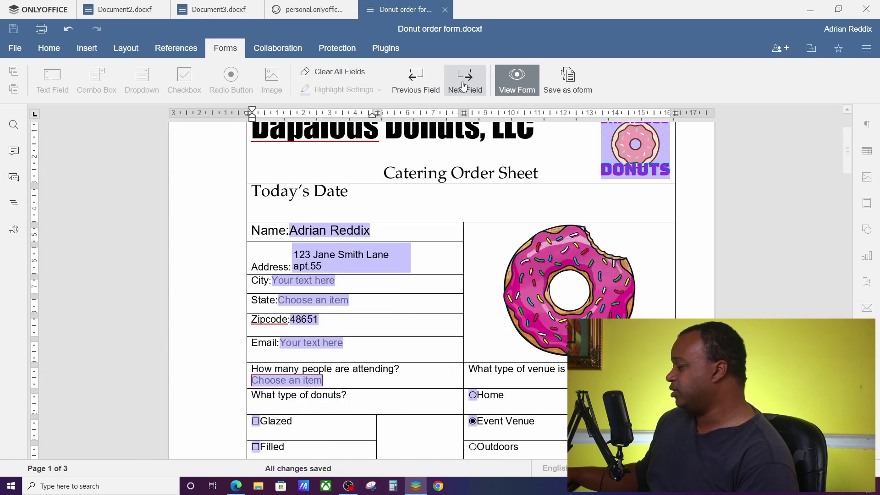
pyautogui.scroll(-1, 383, 290)
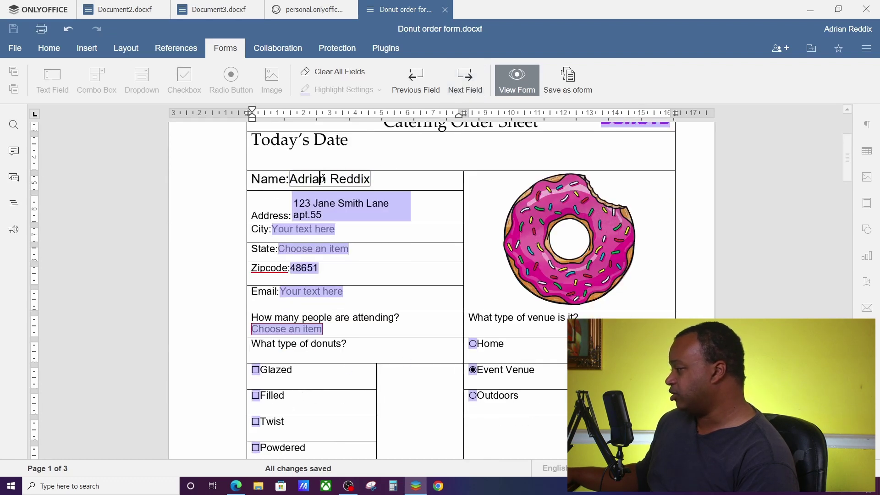
# Step on through Address, contact fields, attendance dropdown, donut and venue choices to Sign Here.
pyautogui.click(464, 86)
pyautogui.click(464, 86)
pyautogui.click(464, 86)
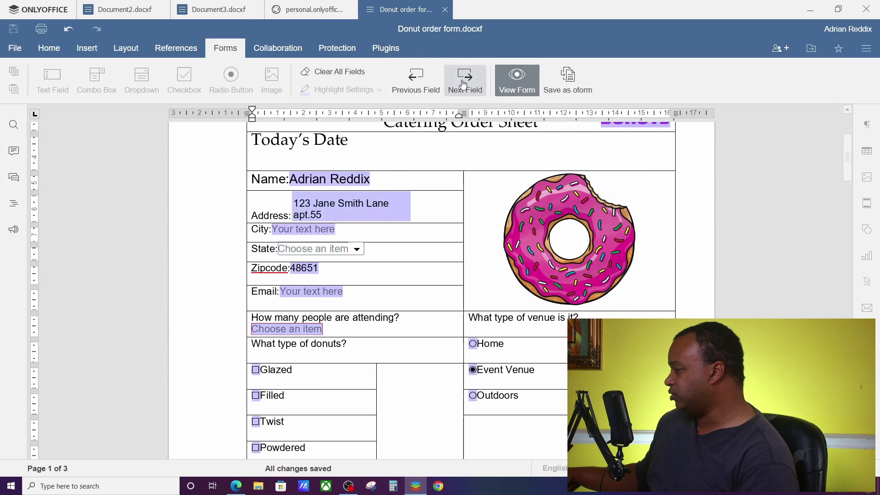
pyautogui.click(465, 86)
pyautogui.click(464, 86)
pyautogui.click(464, 87)
pyautogui.click(464, 85)
pyautogui.click(464, 85)
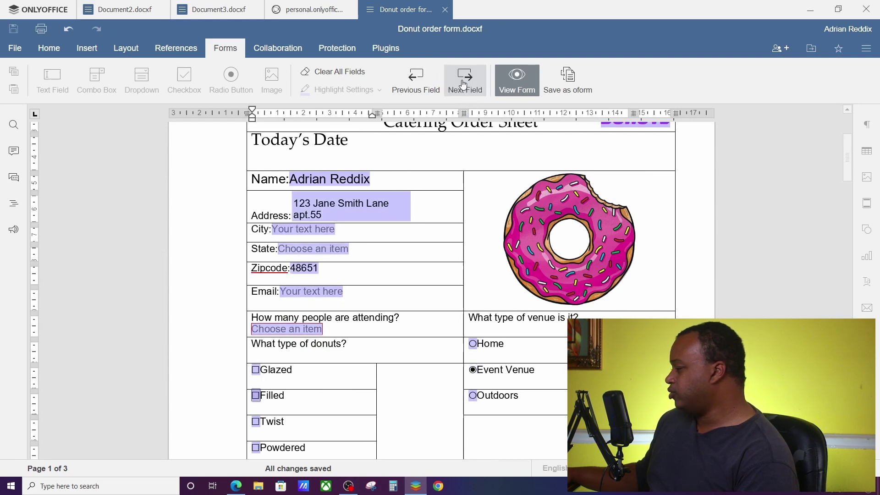
pyautogui.click(464, 86)
pyautogui.scroll(-2, 426, 253)
pyautogui.scroll(-5, 426, 253)
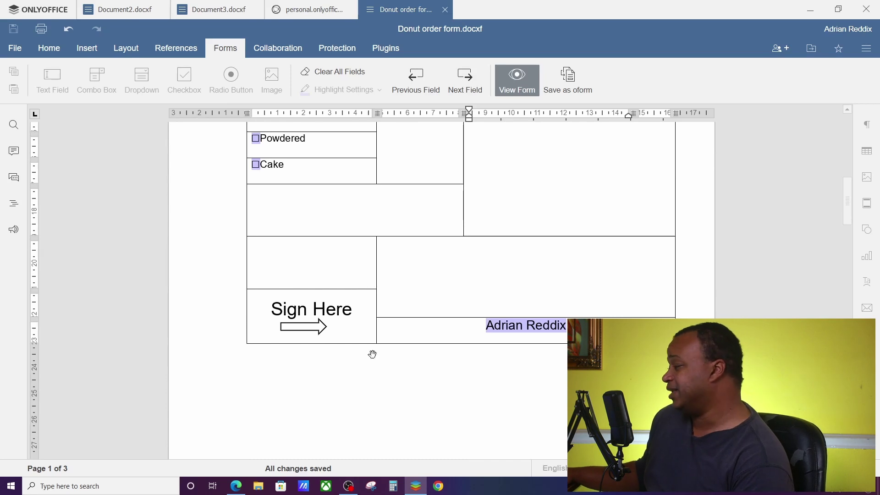
# Save the form as an OFORM and download a PDF copy, Donut order form.pdf, into Documents.
pyautogui.click(567, 76)
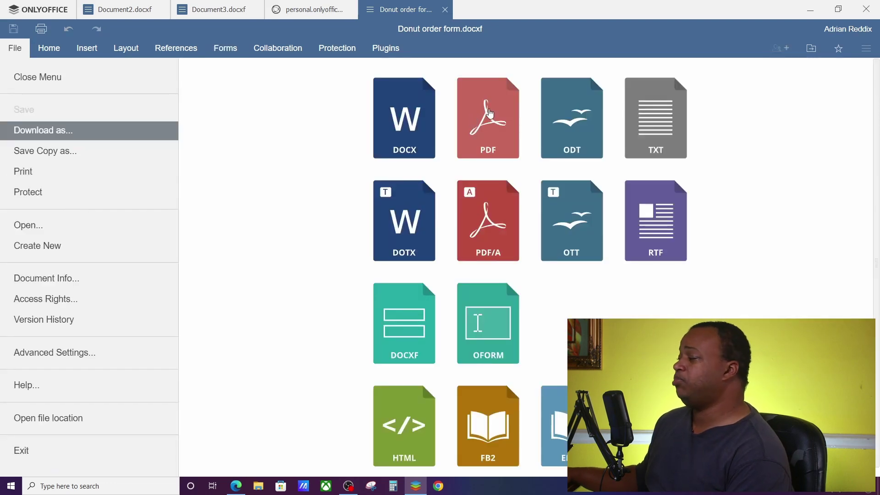
pyautogui.click(487, 117)
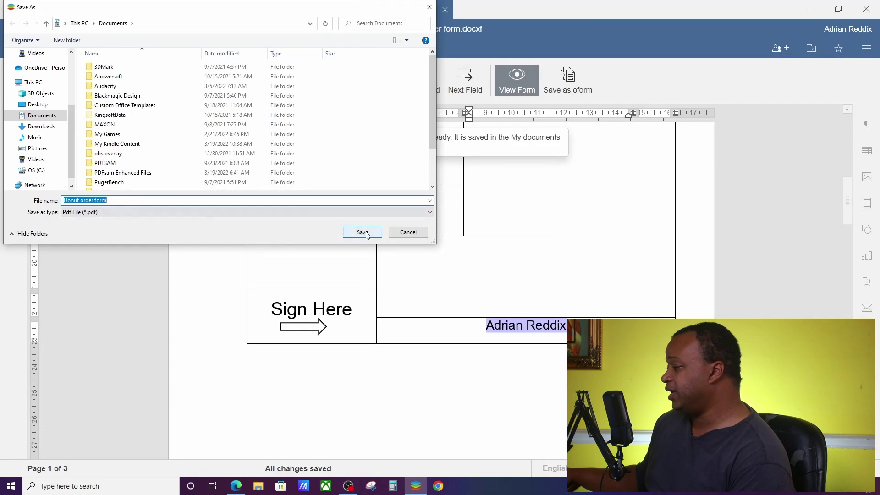
pyautogui.click(362, 232)
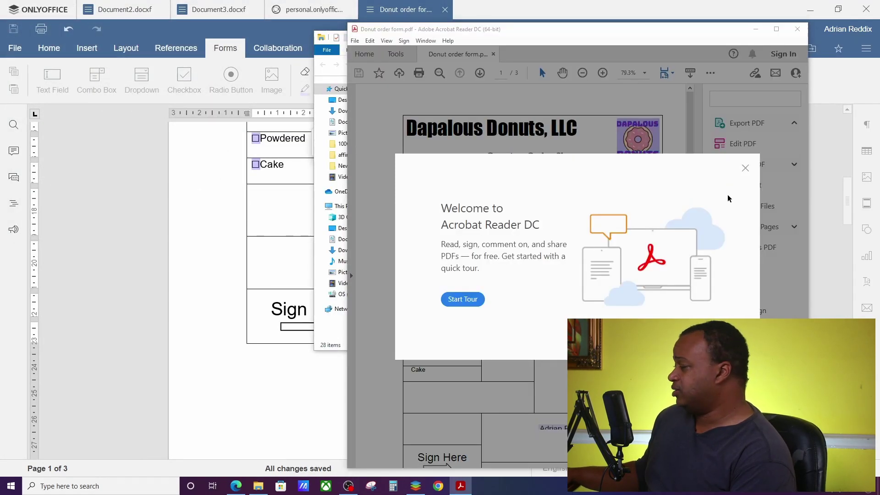
# Close the Acrobat welcome message and test the Zipcode and Name fields in the PDF.
pyautogui.click(745, 169)
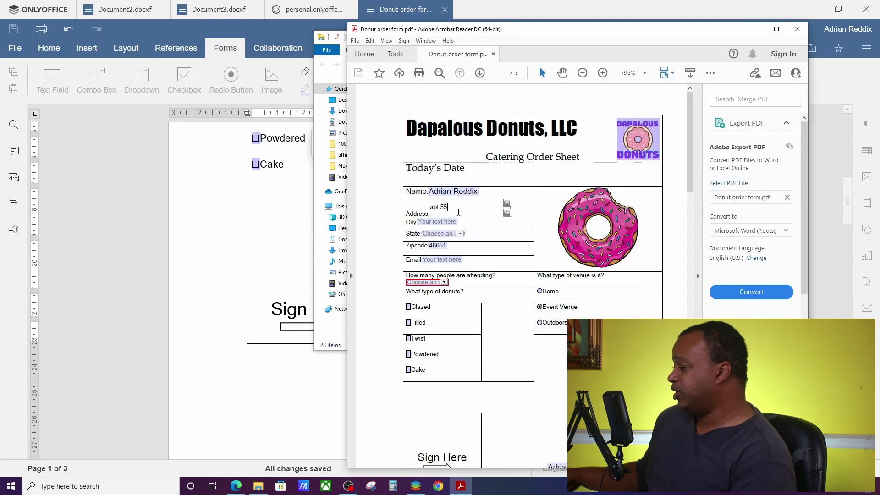
pyautogui.click(435, 245)
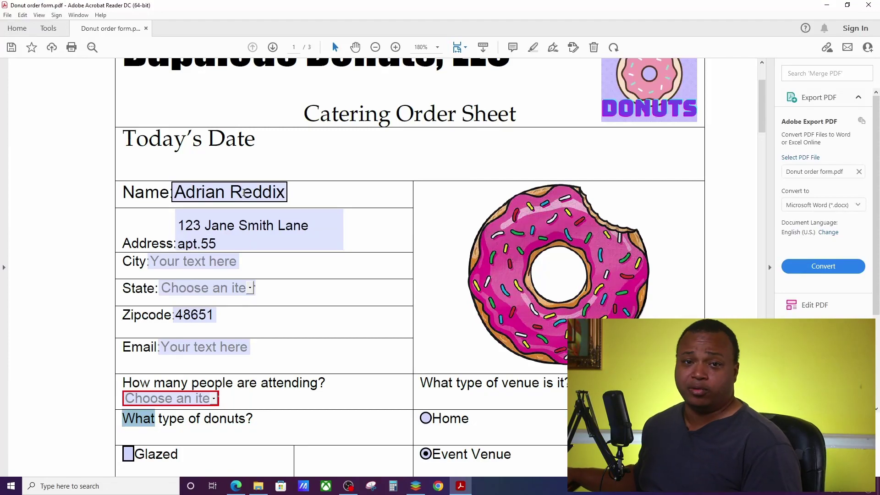
pyautogui.click(254, 112)
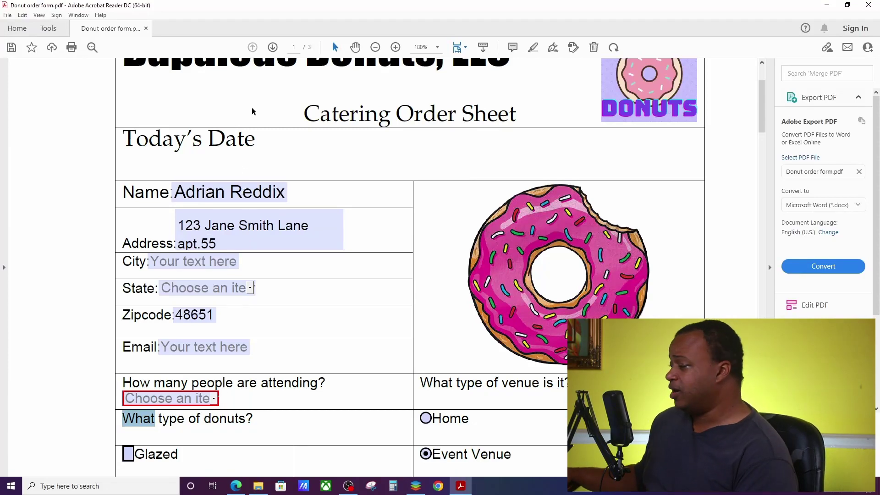
# Minimize the Acrobat and File Explorer windows to get back to the donut order form.
pyautogui.click(826, 5)
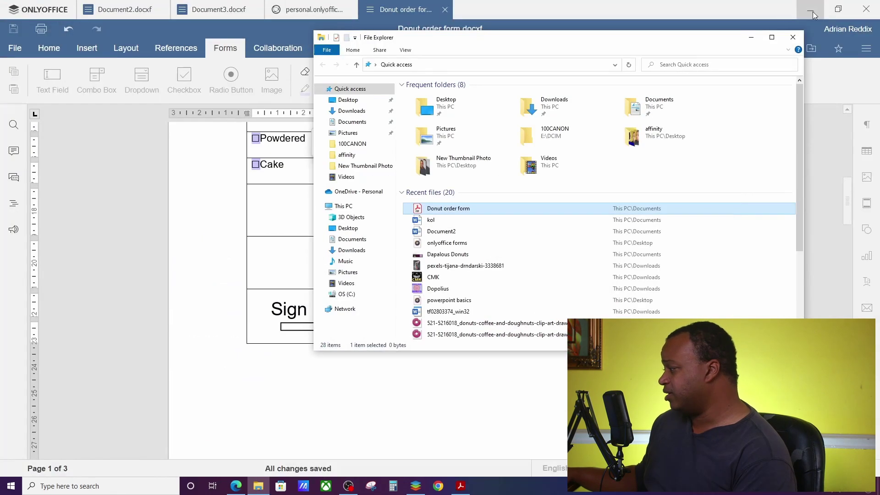
pyautogui.click(751, 34)
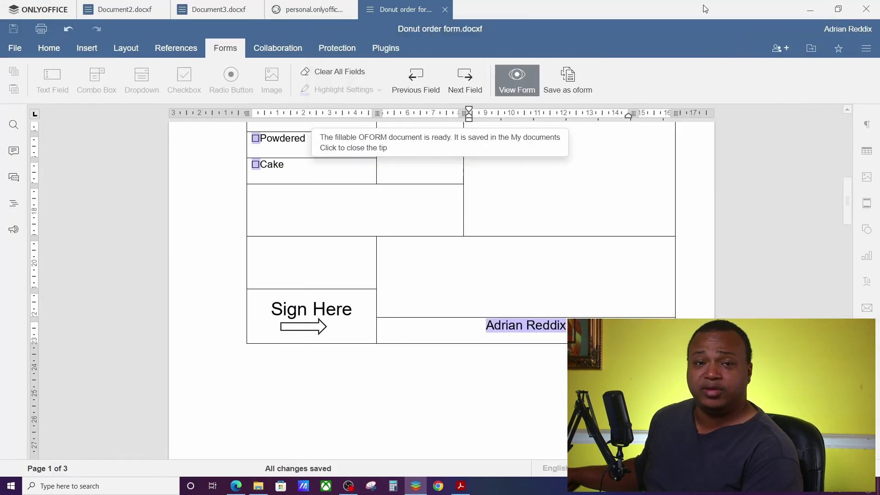